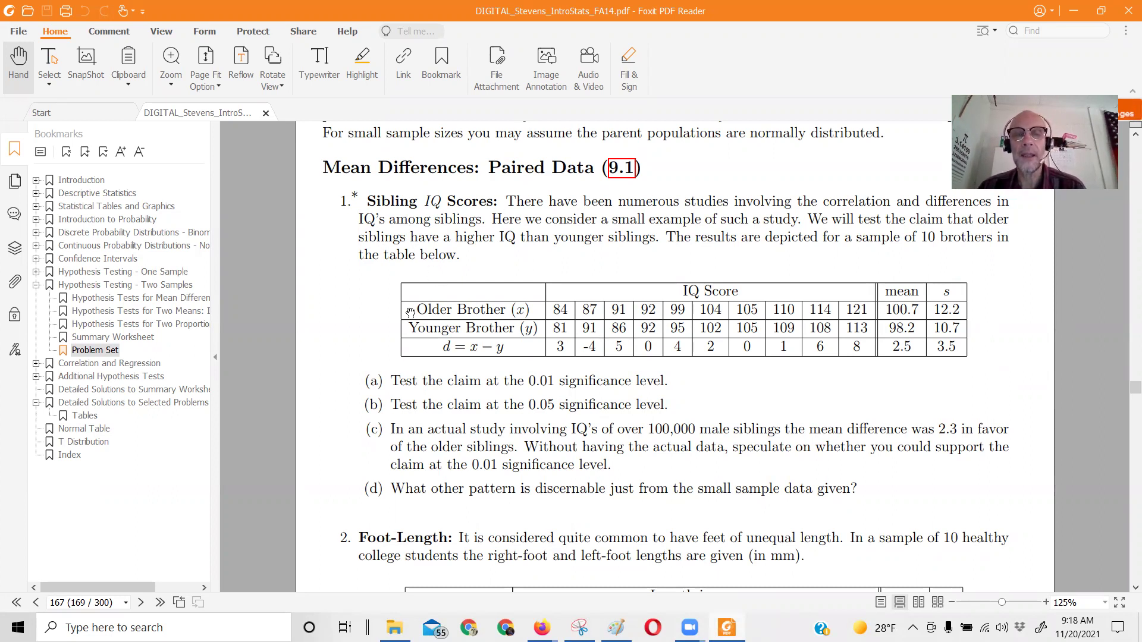
Copy the Older Brother and Younger Brother IQ score rows from the PDF table.
{"action": "left_click_drag", "start_coordinate": [434, 314], "coordinate": [967, 330]}
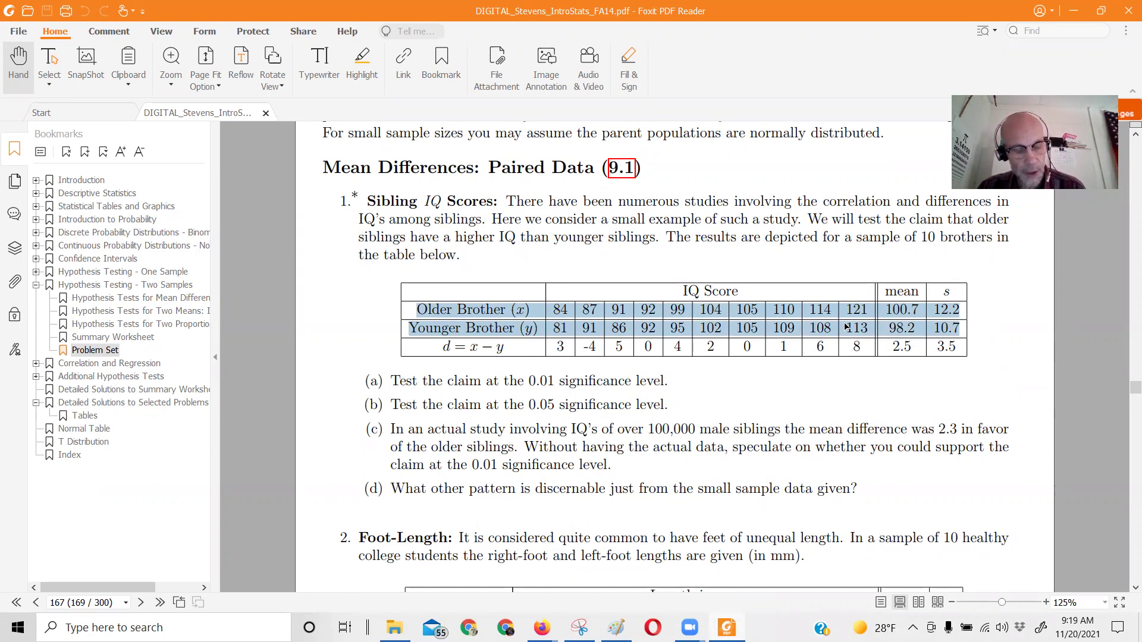
{"action": "key", "text": "ctrl+c"}
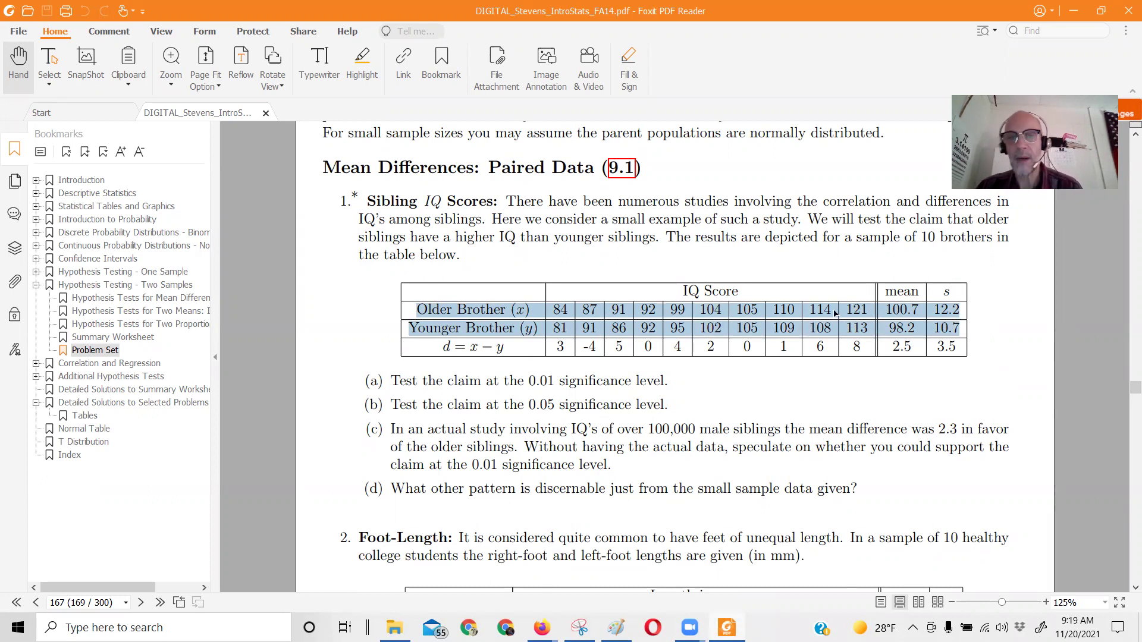
{"action": "left_click_drag", "start_coordinate": [556, 351], "coordinate": [864, 349]}
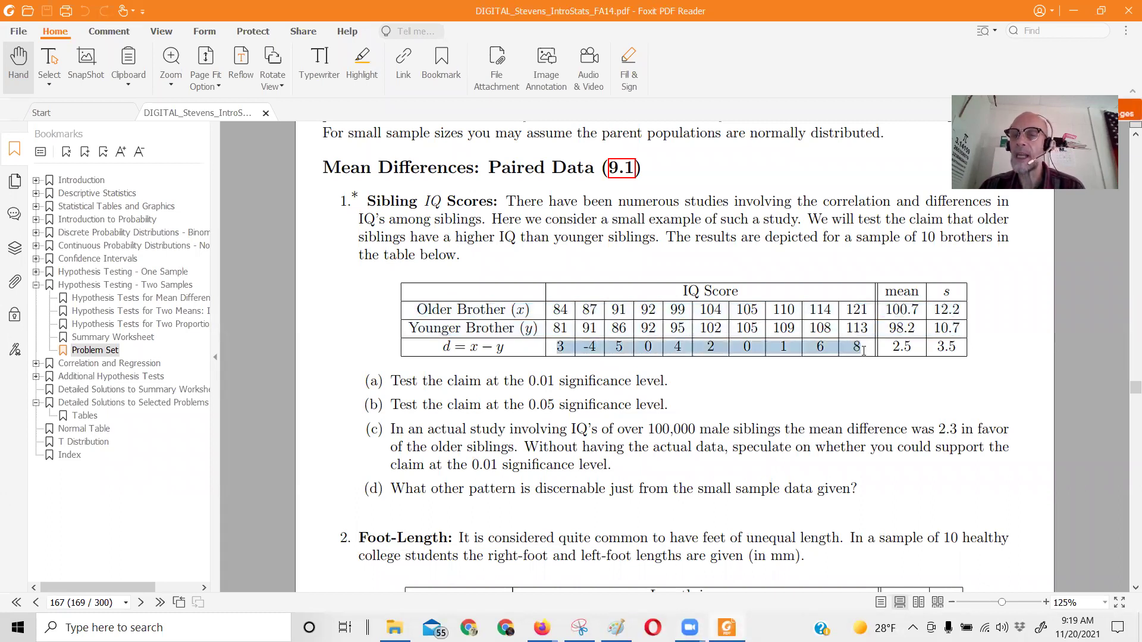
{"action": "left_click", "coordinate": [422, 310]}
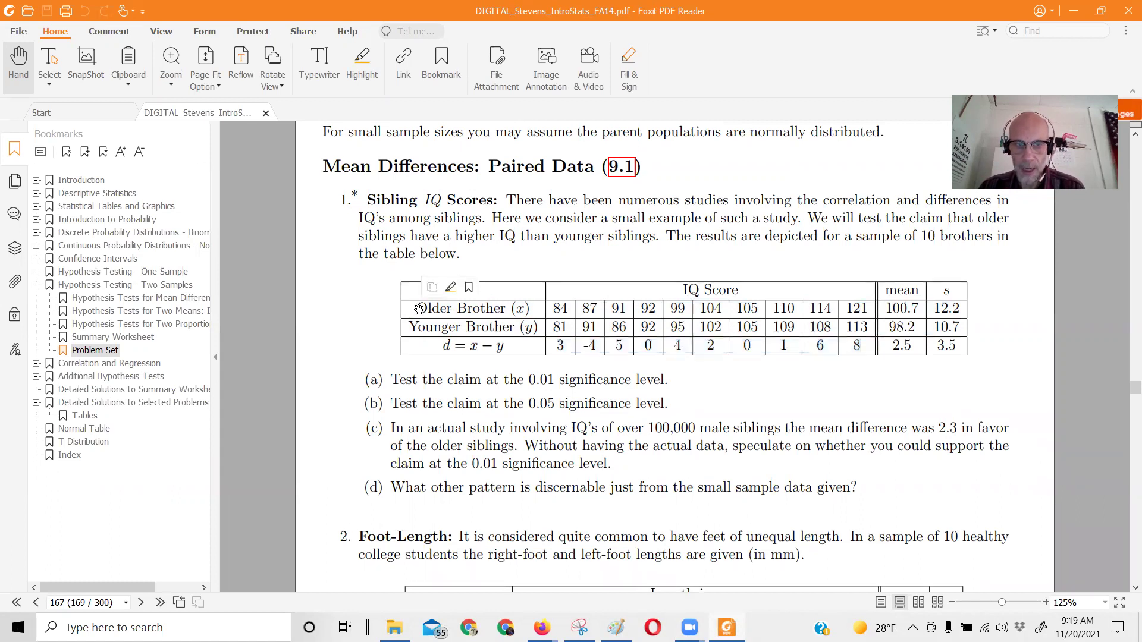
{"action": "left_click_drag", "start_coordinate": [419, 308], "coordinate": [873, 323]}
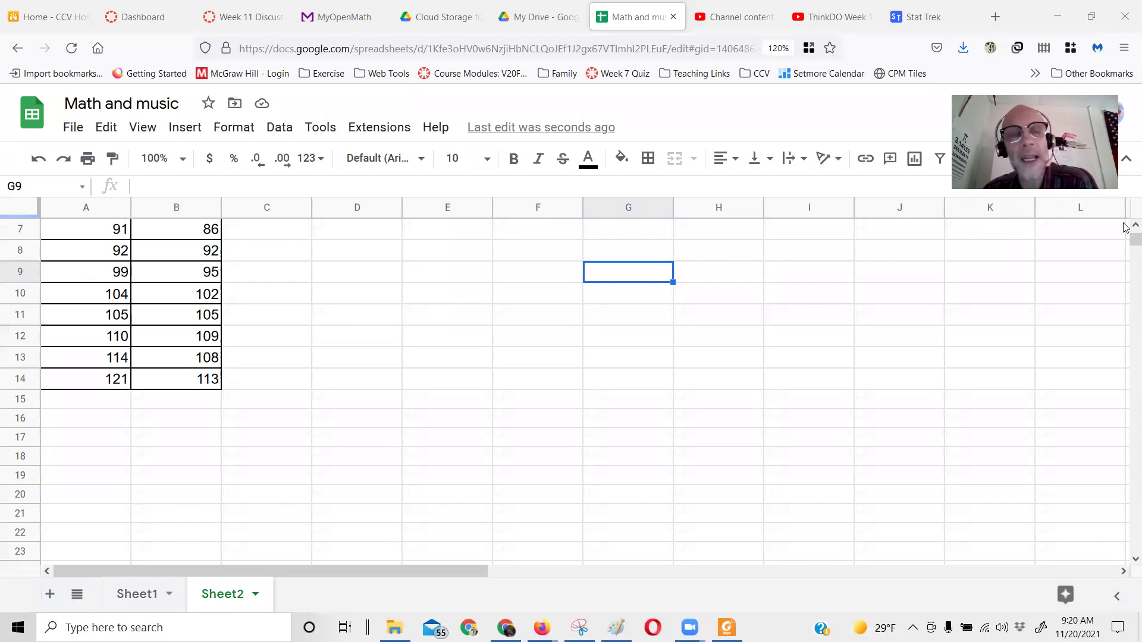
{"action": "scroll", "coordinate": [1125, 228], "scroll_direction": "up", "scroll_amount": 2}
{"action": "scroll", "coordinate": [916, 459], "scroll_direction": "down", "scroll_amount": 4}
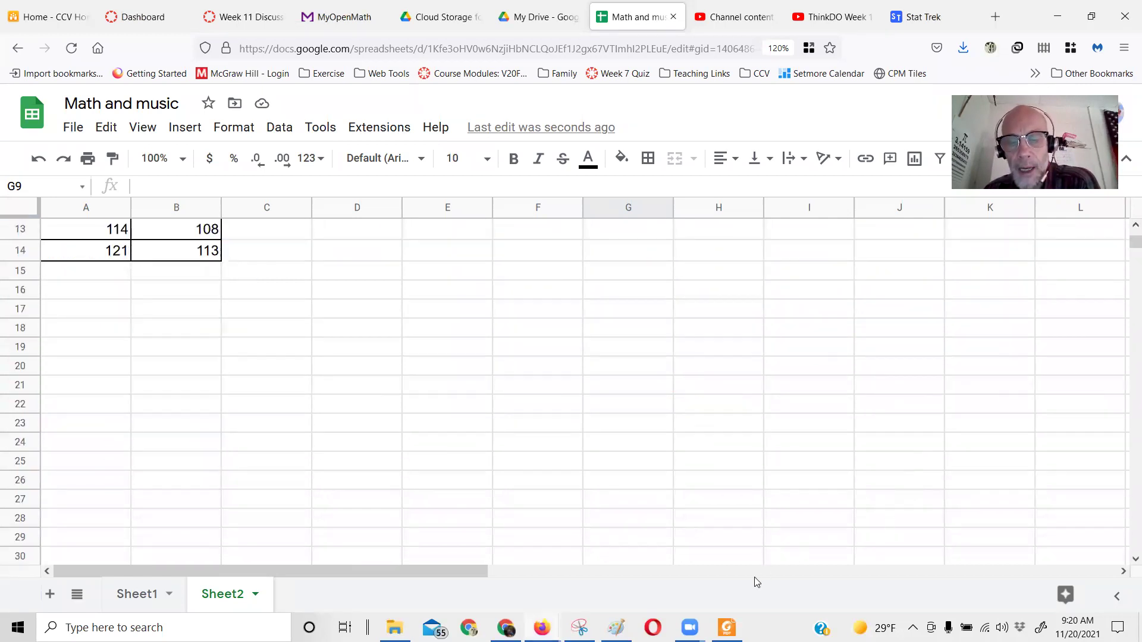
{"action": "key", "text": "alt+Tab"}
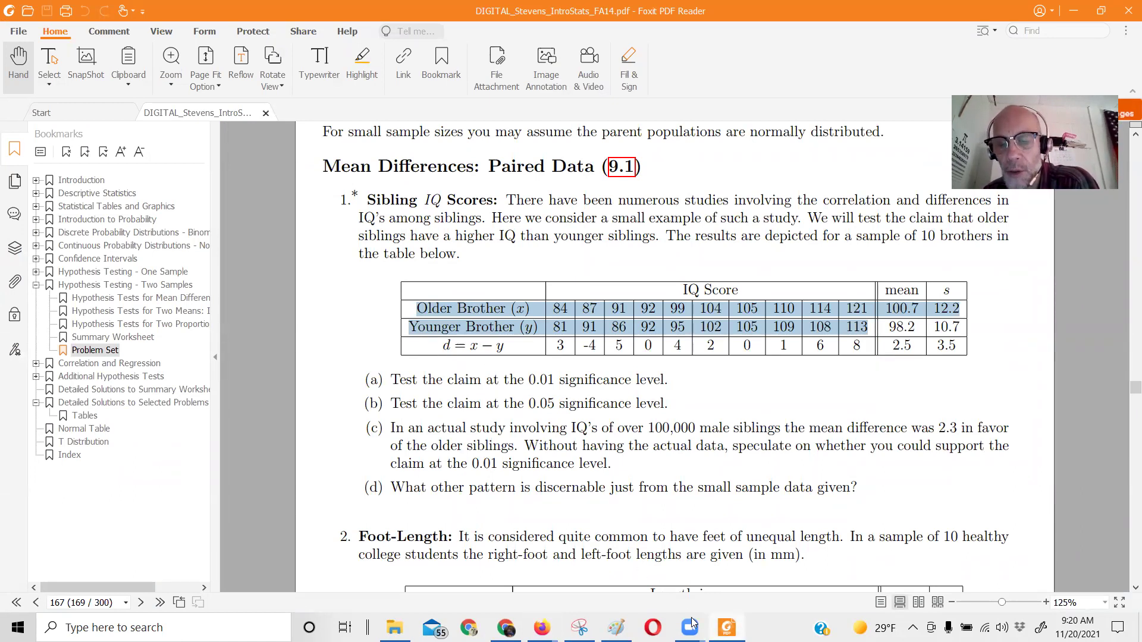
{"action": "mouse_move", "coordinate": [689, 627]}
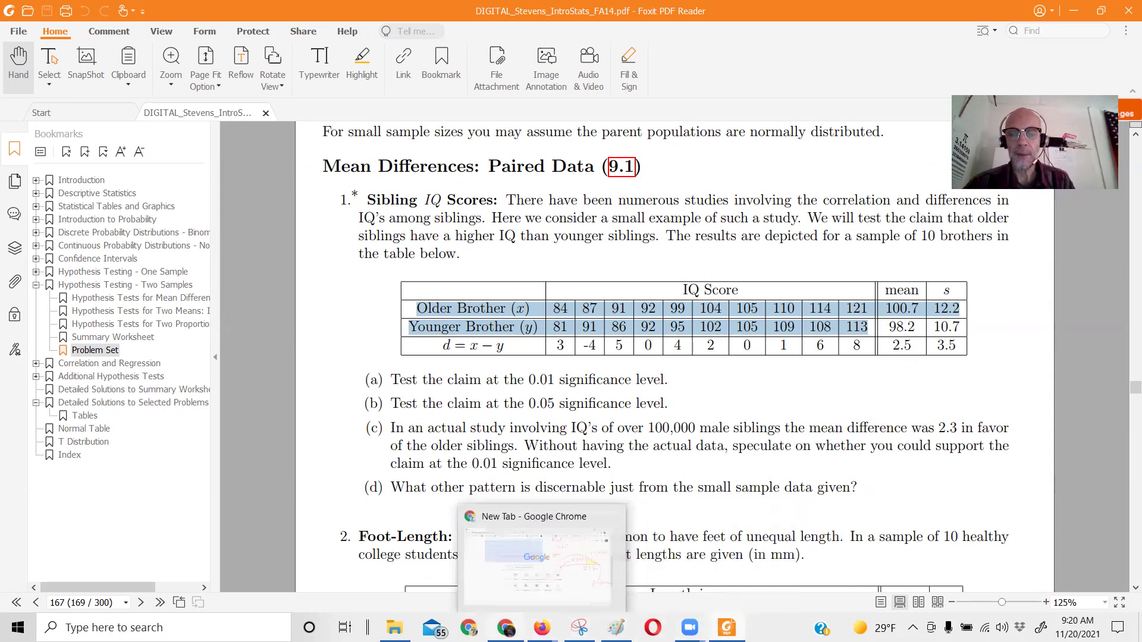
{"action": "mouse_move", "coordinate": [542, 627]}
{"action": "left_click", "coordinate": [494, 598]}
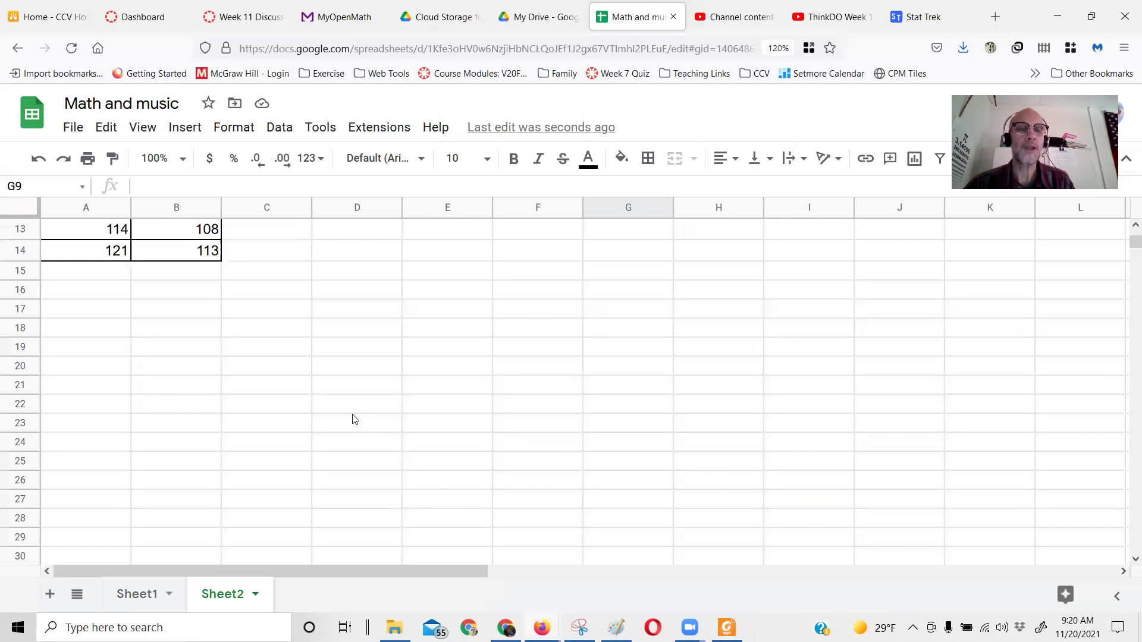
{"action": "scroll", "coordinate": [309, 345], "scroll_direction": "up", "scroll_amount": 4}
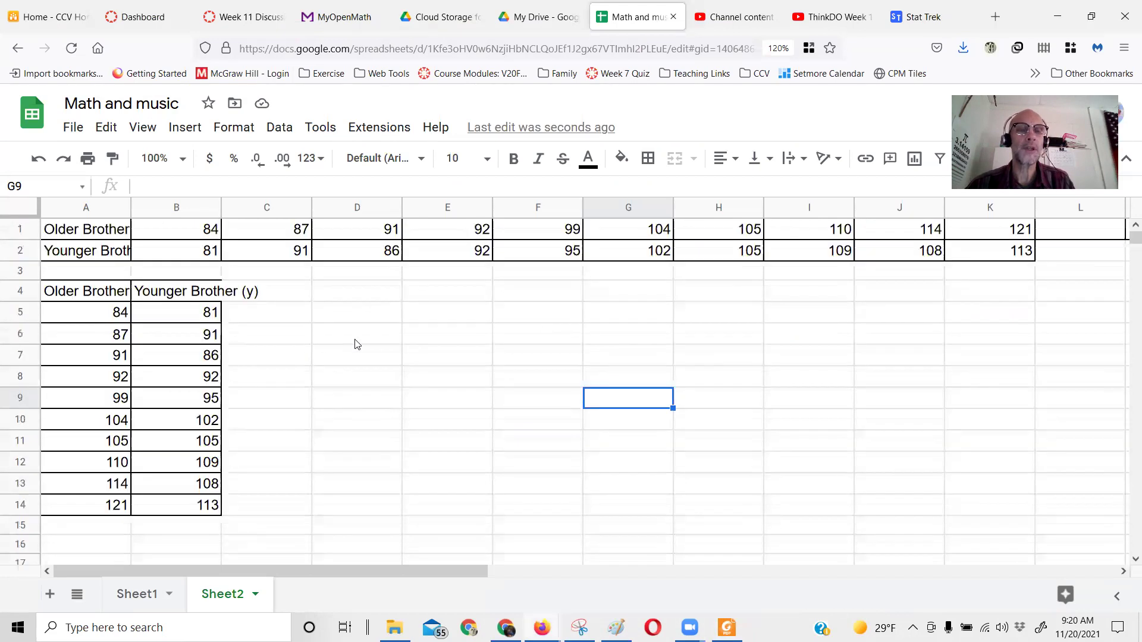
Enter =A5-B5 in C5 and autofill the differences down through C14.
{"action": "left_click", "coordinate": [283, 317]}
{"action": "type", "text": "="}
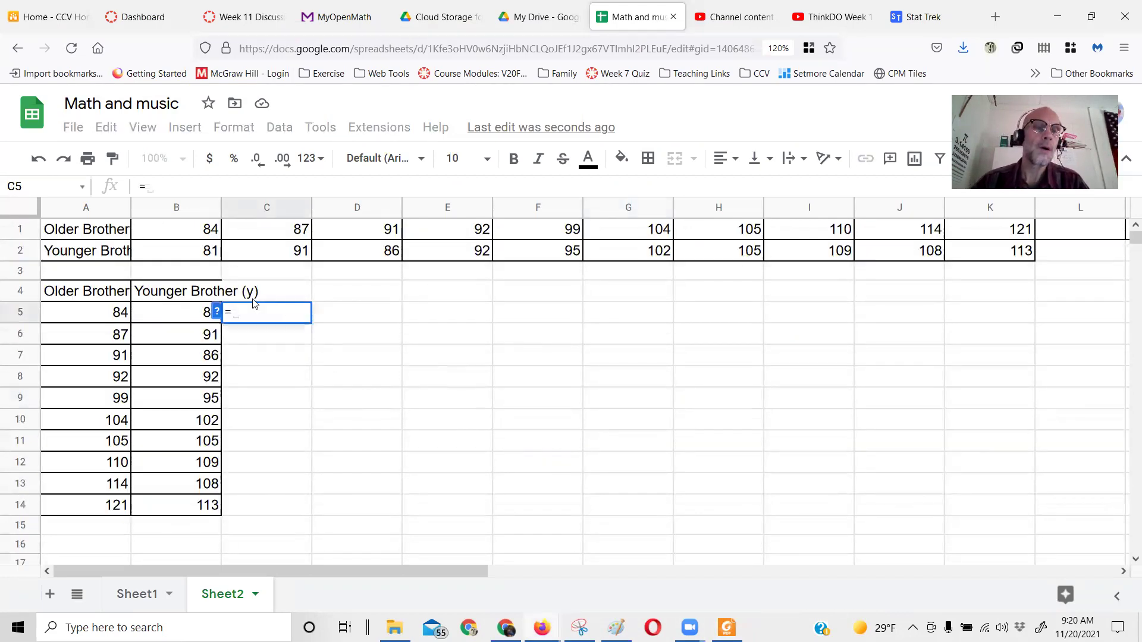
{"action": "left_click", "coordinate": [110, 315]}
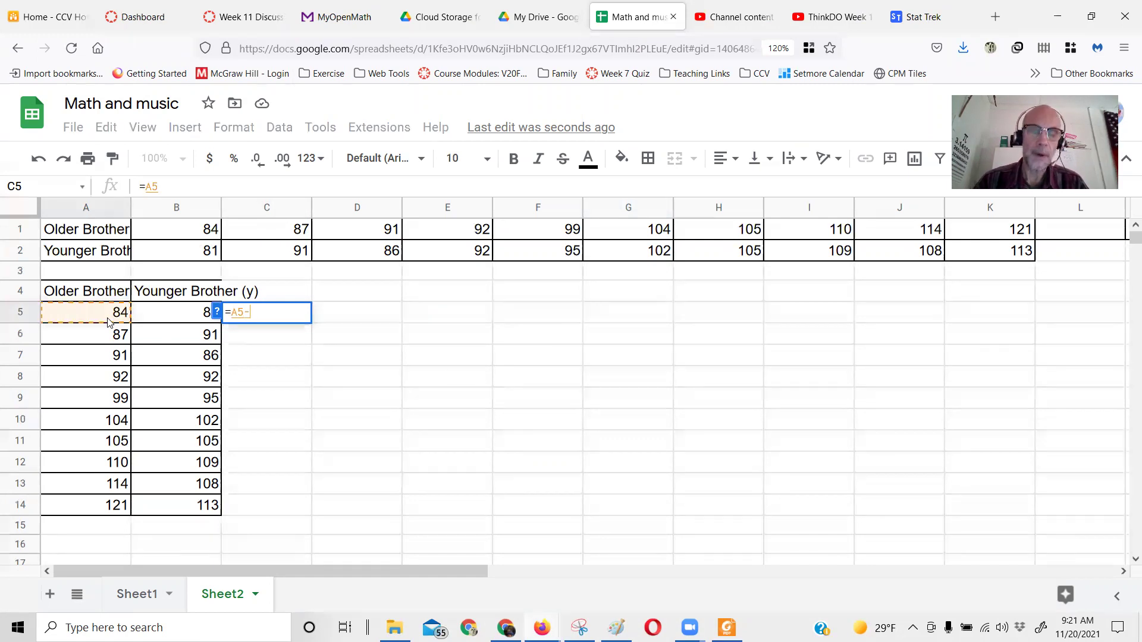
{"action": "type", "text": "-"}
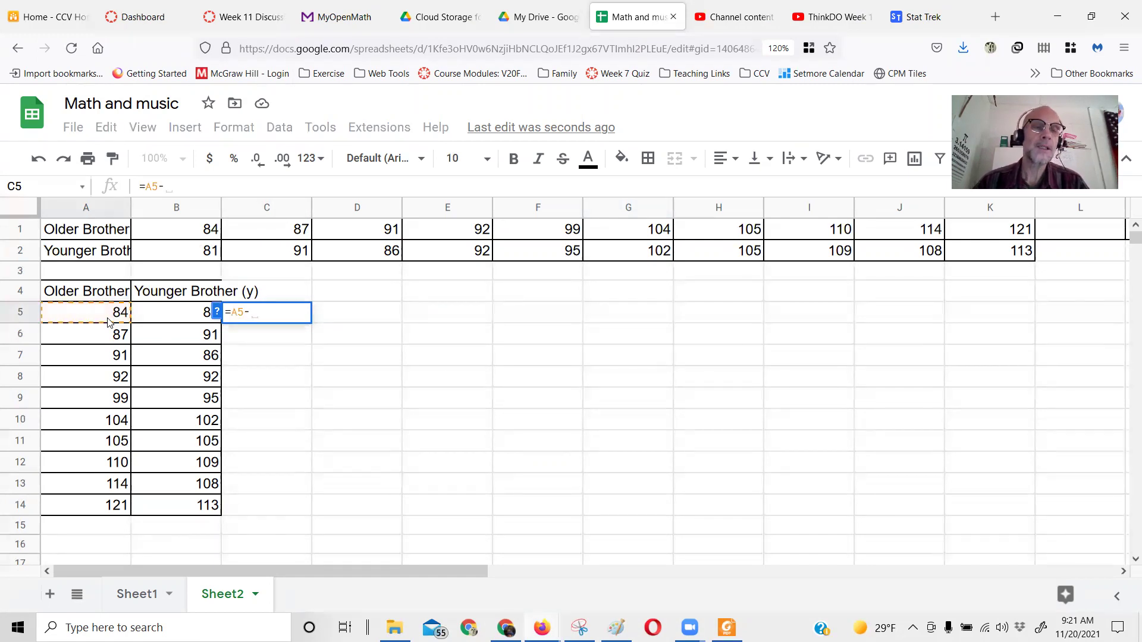
{"action": "left_click", "coordinate": [173, 316]}
{"action": "key", "text": "Return"}
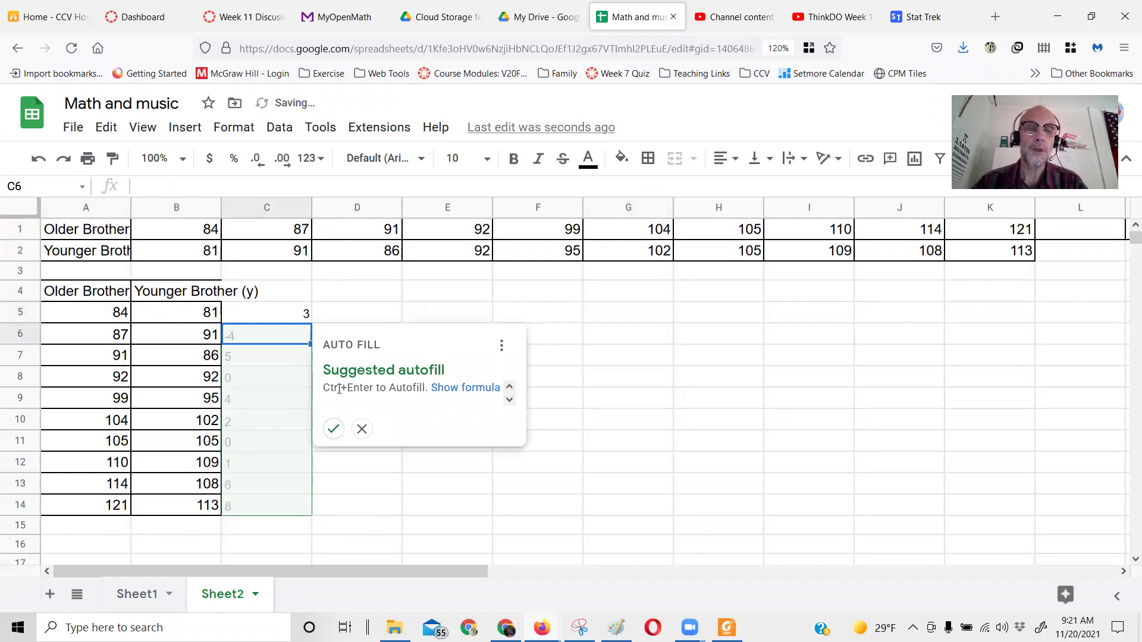
{"action": "left_click", "coordinate": [334, 429]}
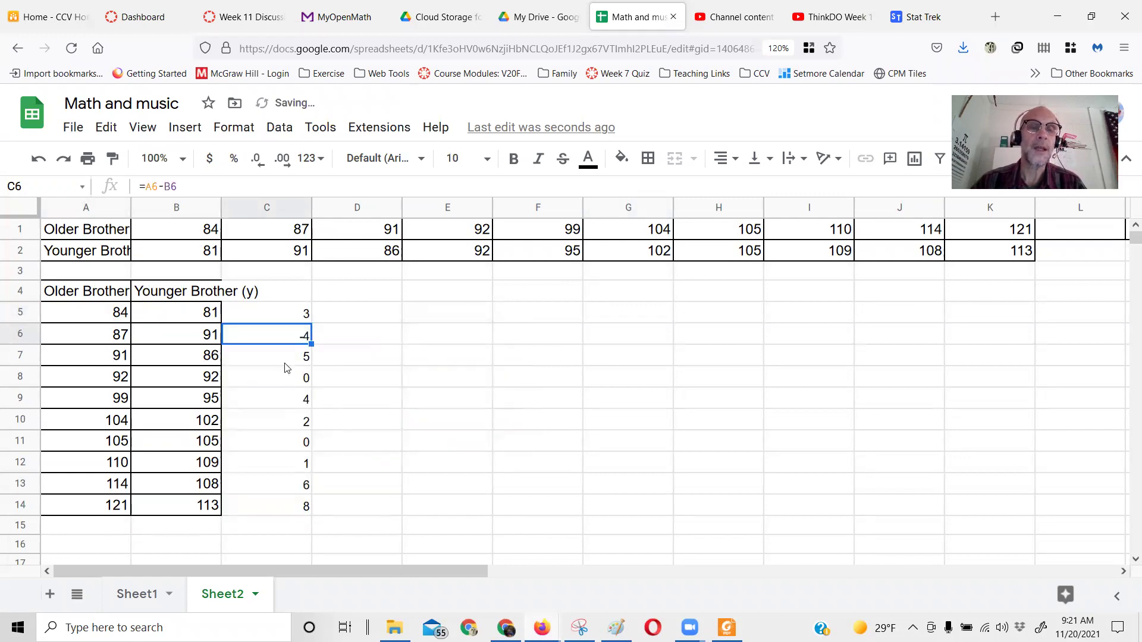
{"action": "left_click_drag", "start_coordinate": [279, 317], "coordinate": [282, 509]}
{"action": "left_click", "coordinate": [467, 446]}
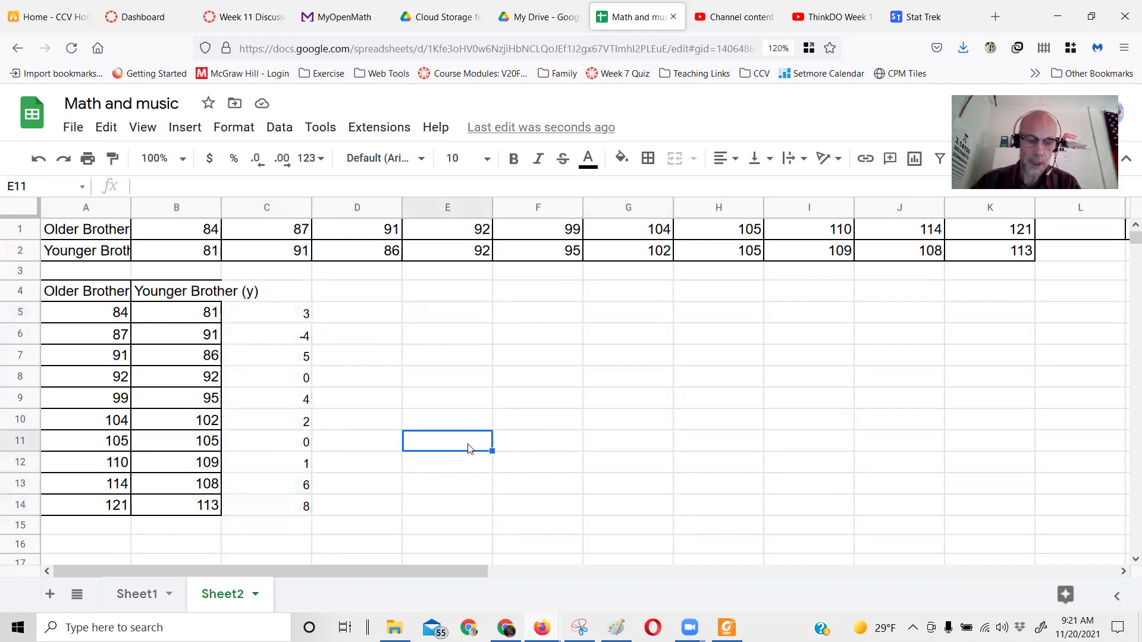
Put =AVERAGE(C5:C14) in E6 and =STDEV(C5:C14) in E7.
{"action": "left_click", "coordinate": [465, 340]}
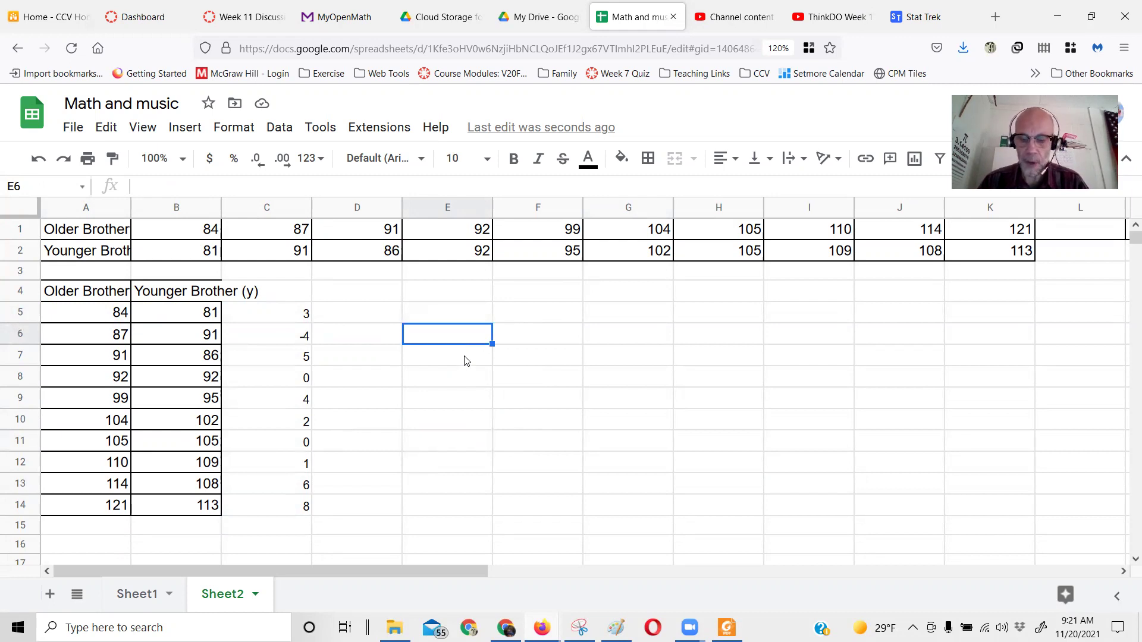
{"action": "type", "text": "=ave"}
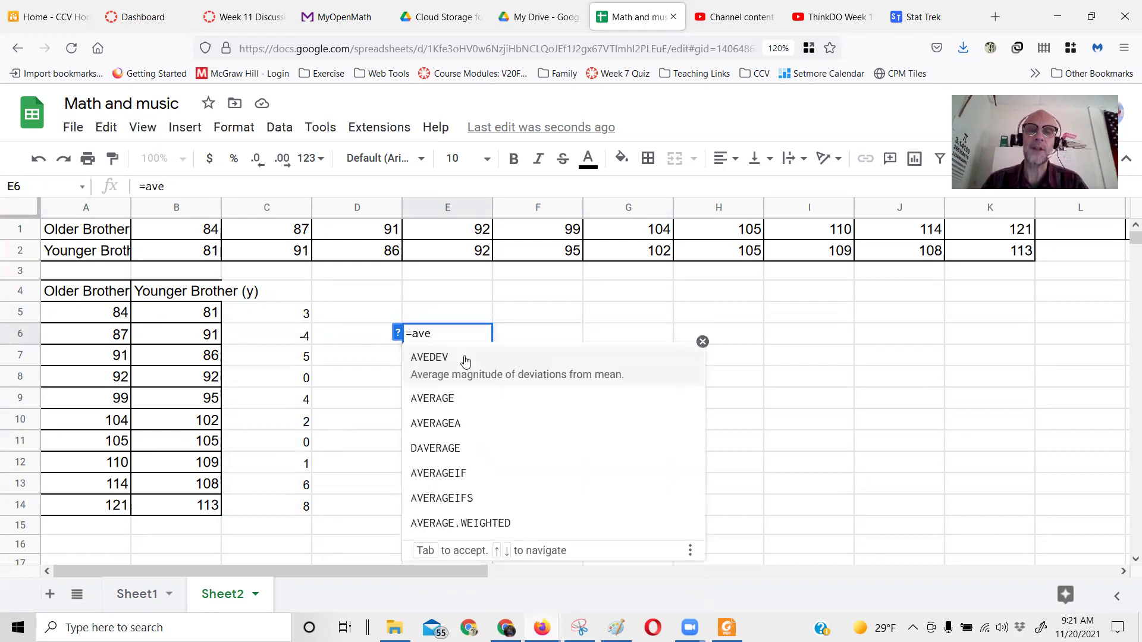
{"action": "left_click", "coordinate": [455, 392]}
{"action": "left_click_drag", "start_coordinate": [303, 323], "coordinate": [288, 508]}
{"action": "key", "text": "Return"}
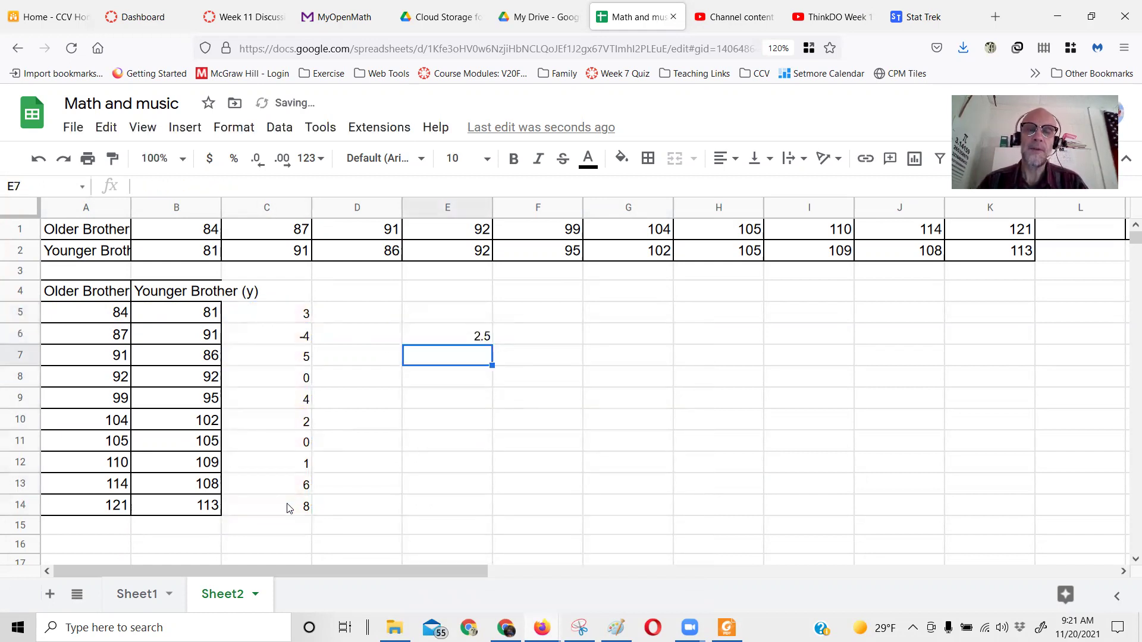
{"action": "type", "text": "=std"}
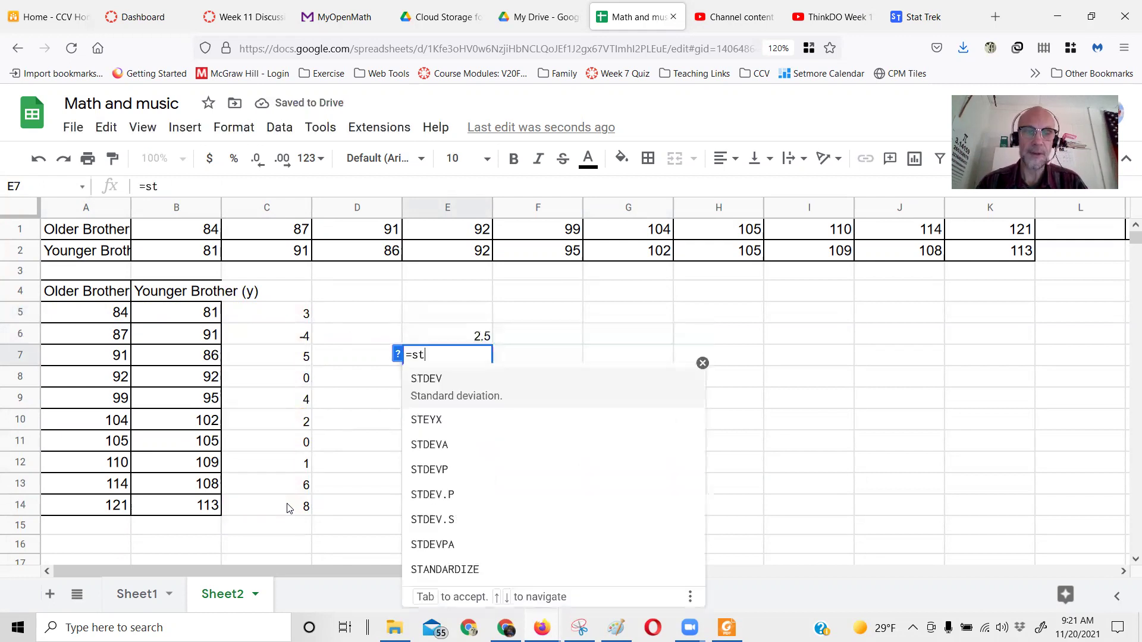
{"action": "left_click", "coordinate": [443, 381]}
{"action": "left_click_drag", "start_coordinate": [290, 312], "coordinate": [297, 505]}
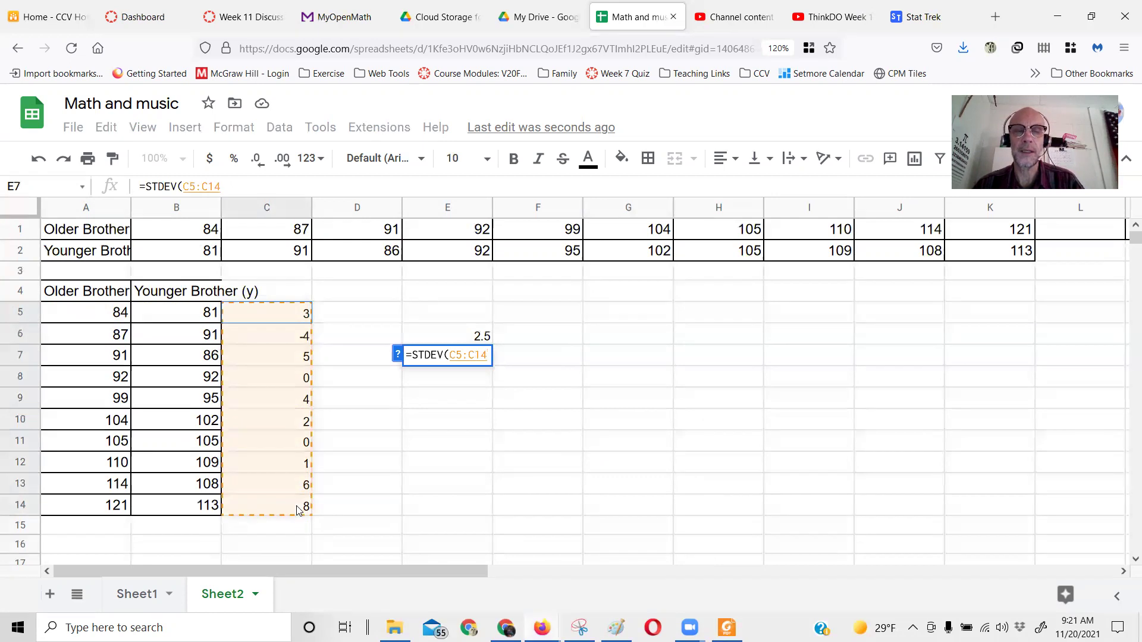
{"action": "key", "text": "Return"}
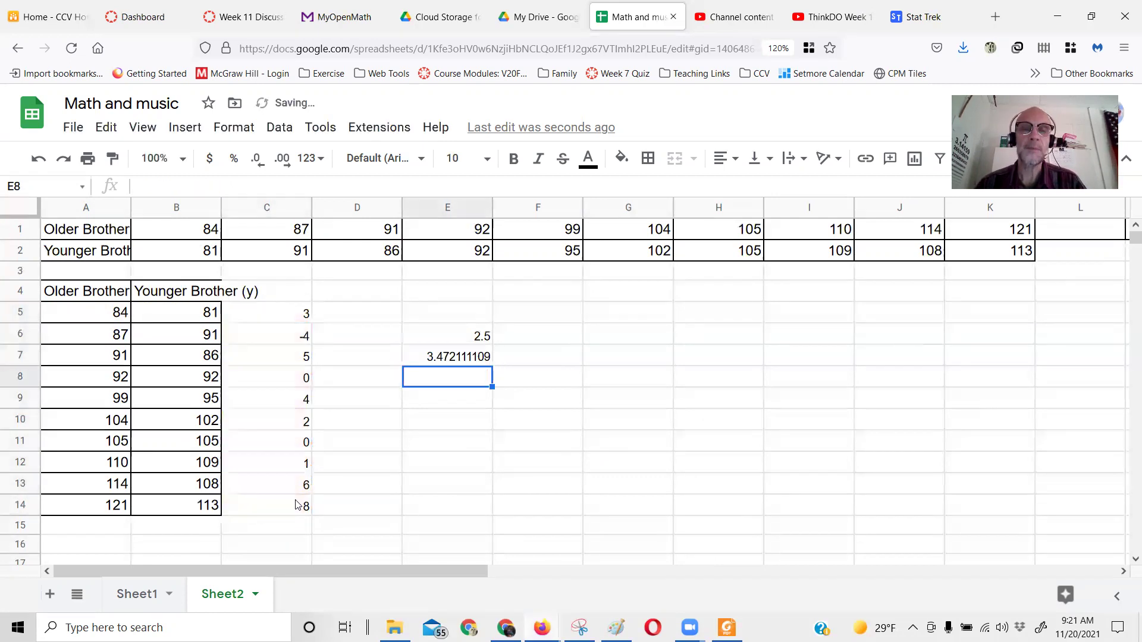
Label the results 'mean dif' and 'std dev diff' in D6 and D7.
{"action": "left_click", "coordinate": [379, 341]}
{"action": "type", "text": "mean"}
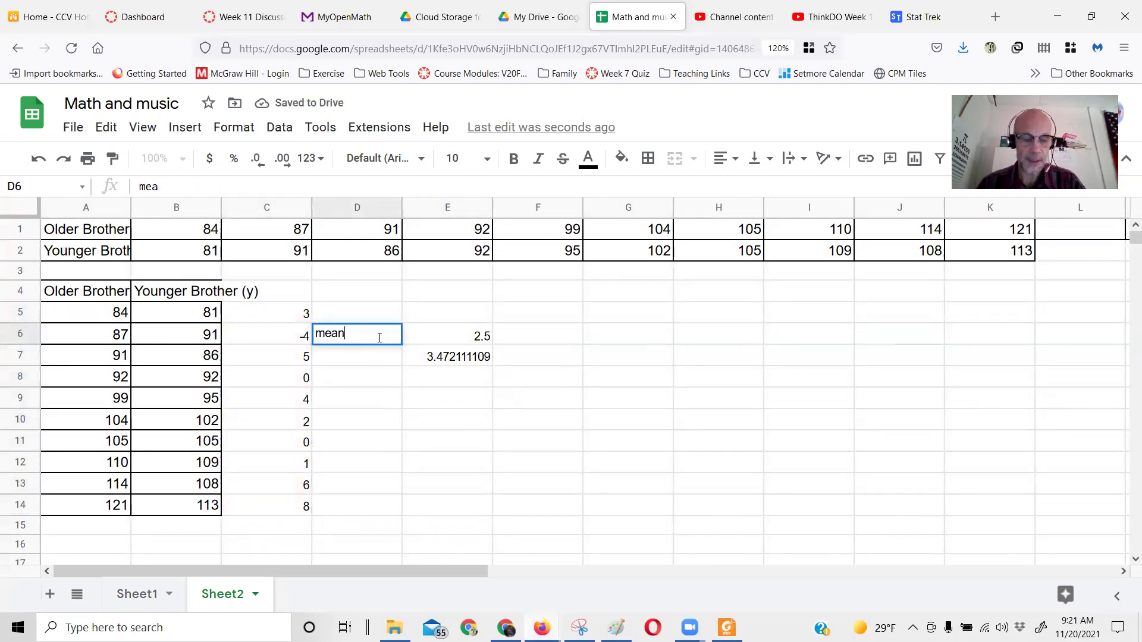
{"action": "type", "text": " dif"}
{"action": "key", "text": "Return"}
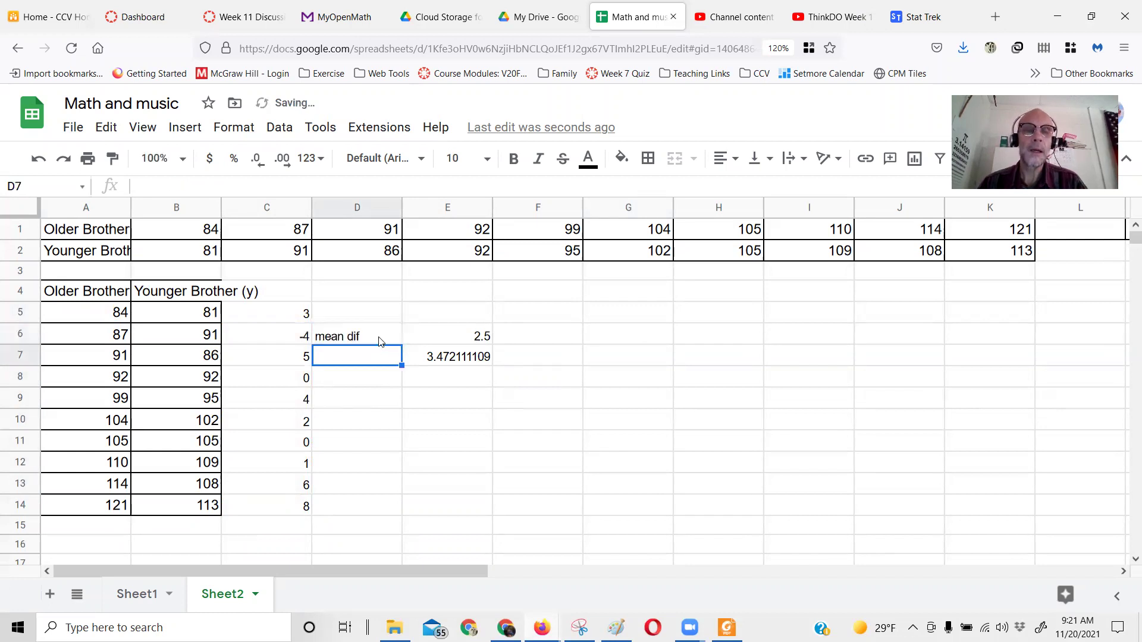
{"action": "type", "text": "std"}
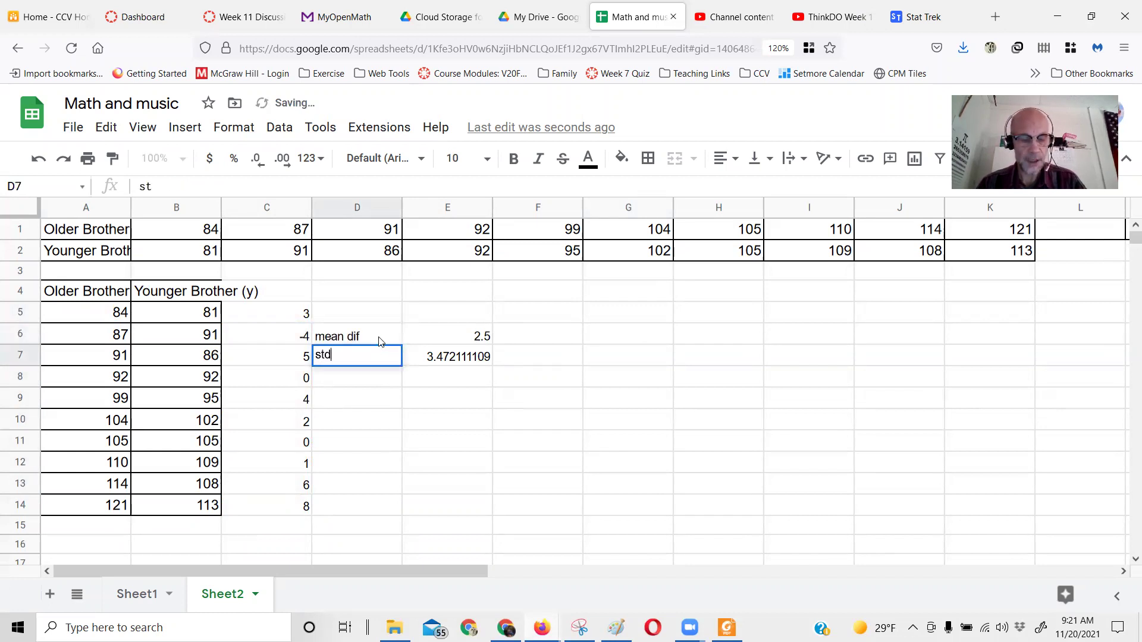
{"action": "type", "text": " dev d"}
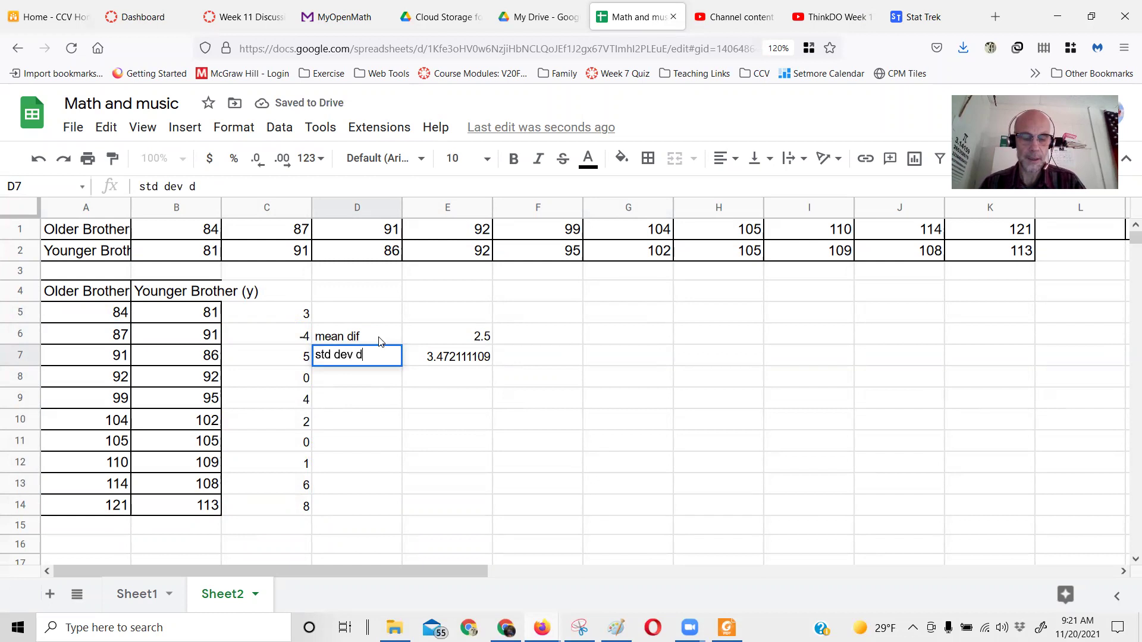
{"action": "key", "text": "Return"}
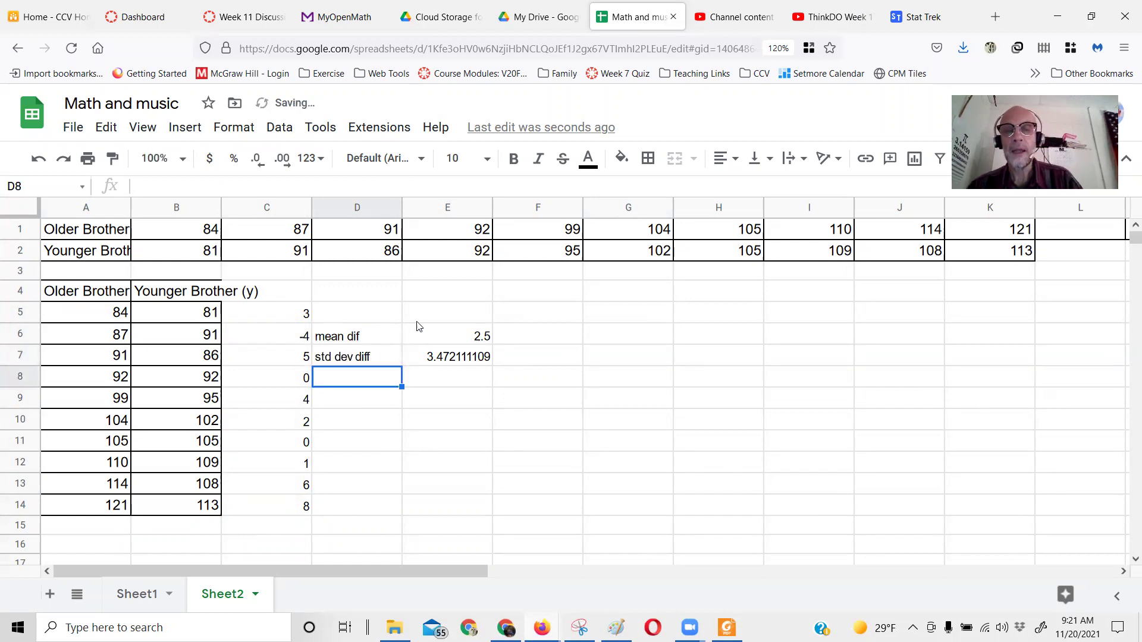
{"action": "left_click", "coordinate": [445, 337]}
{"action": "left_click", "coordinate": [431, 379]}
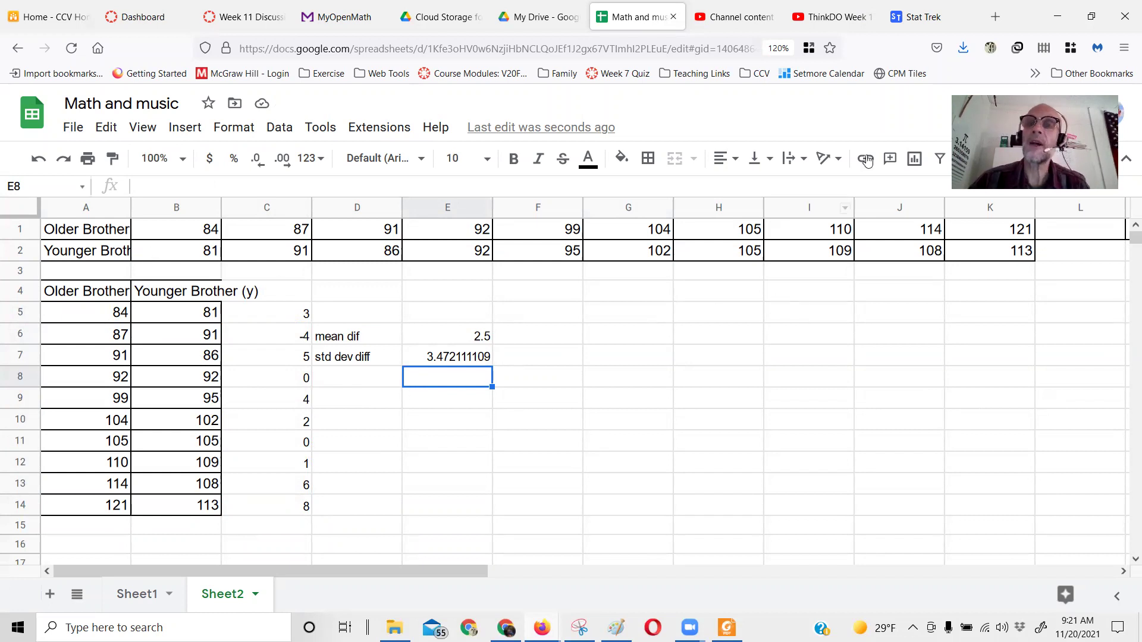
Open the Rossman/Chance Theory-Based Inference applet (TBIA.html) in a new Firefox tab.
{"action": "key", "text": "ctrl+t"}
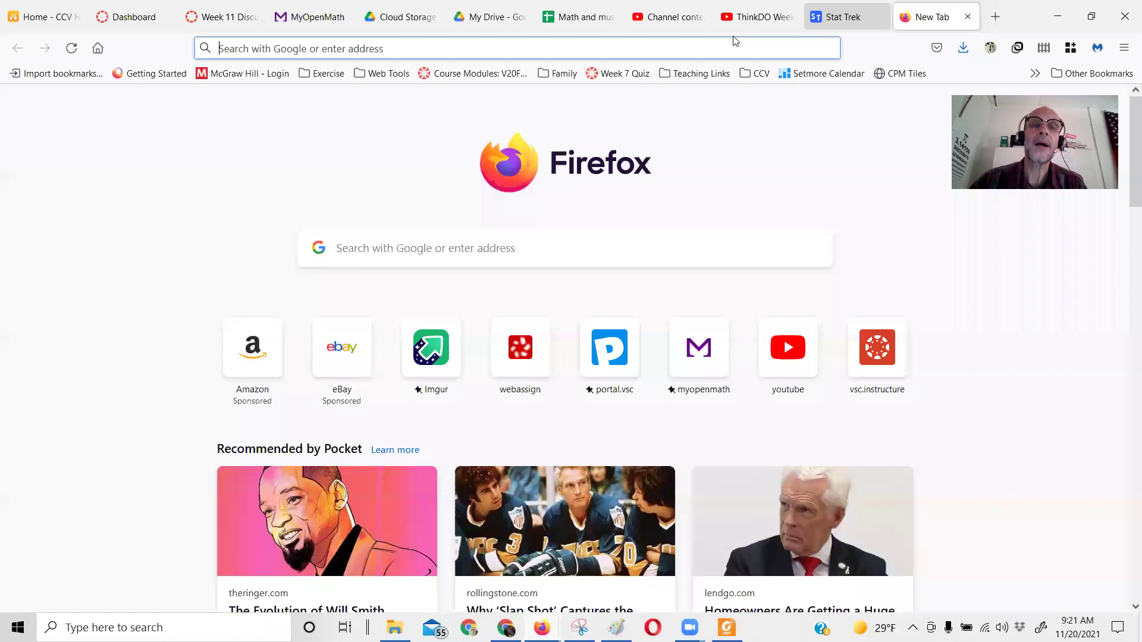
{"action": "left_click", "coordinate": [623, 44]}
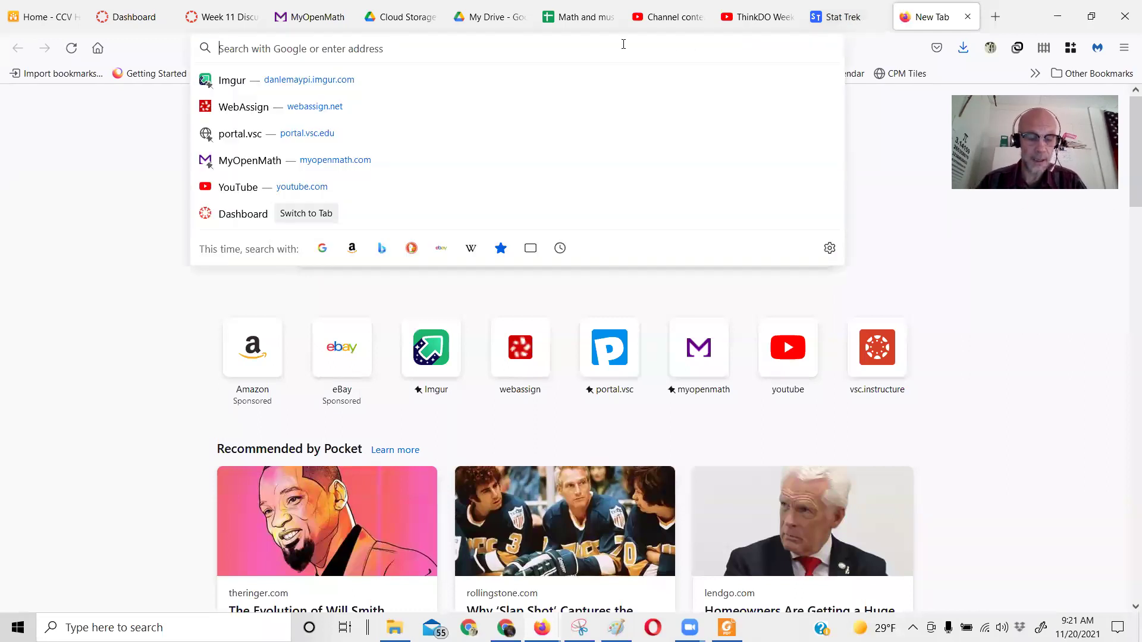
{"action": "type", "text": "roo"}
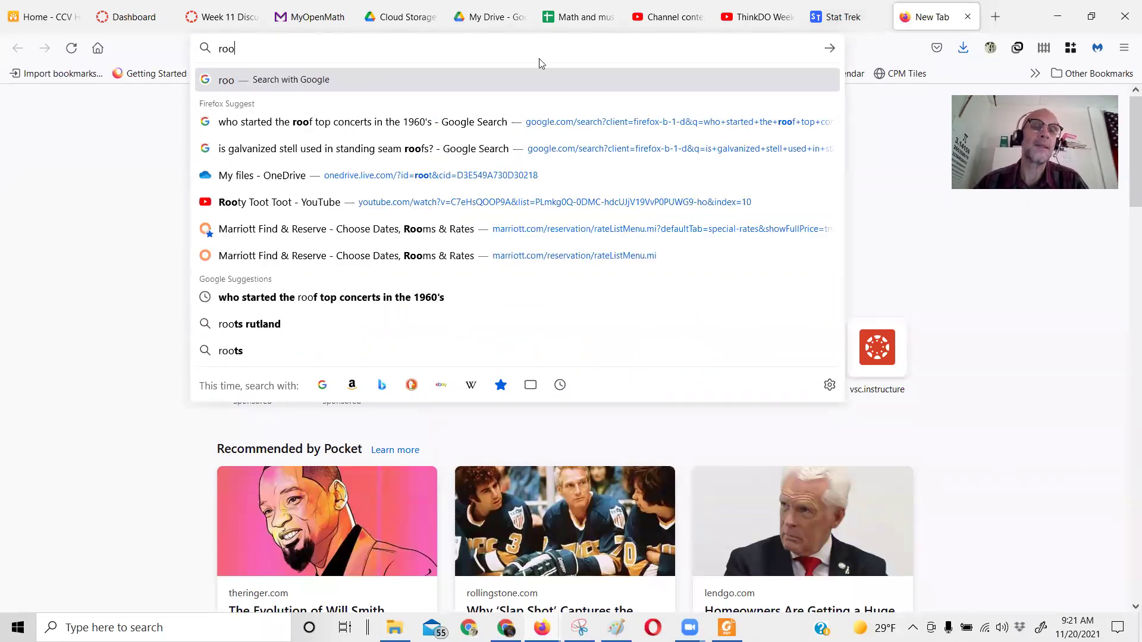
{"action": "key", "text": "BackSpace"}
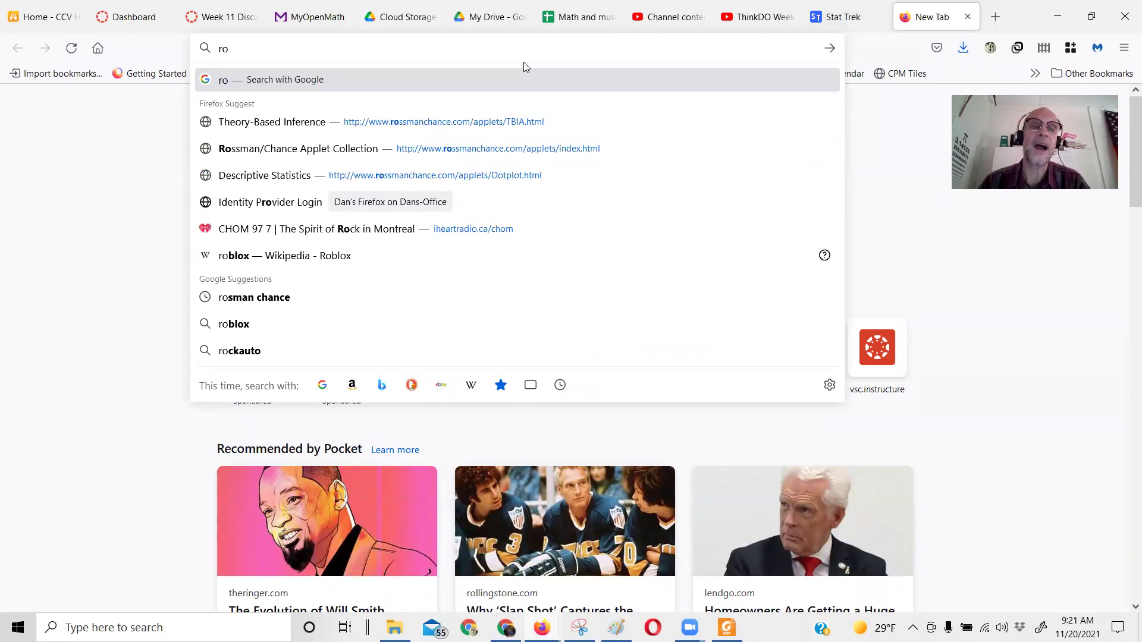
{"action": "left_click", "coordinate": [418, 122]}
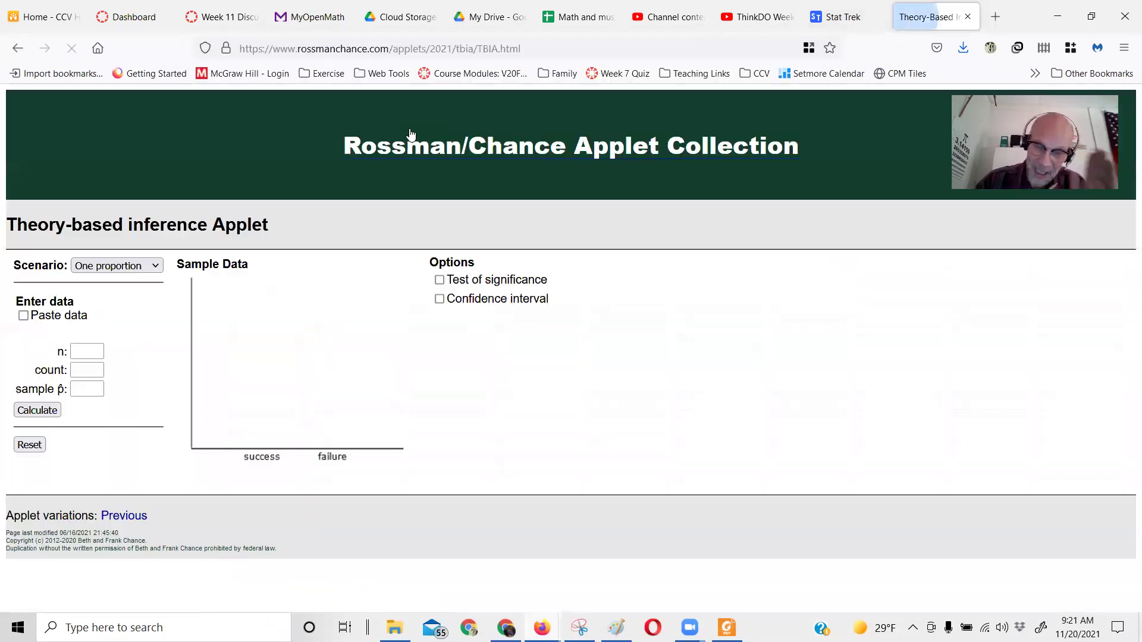
Choose the One mean scenario with n = 10 and dock the applet beside the spreadsheet.
{"action": "left_click", "coordinate": [110, 265]}
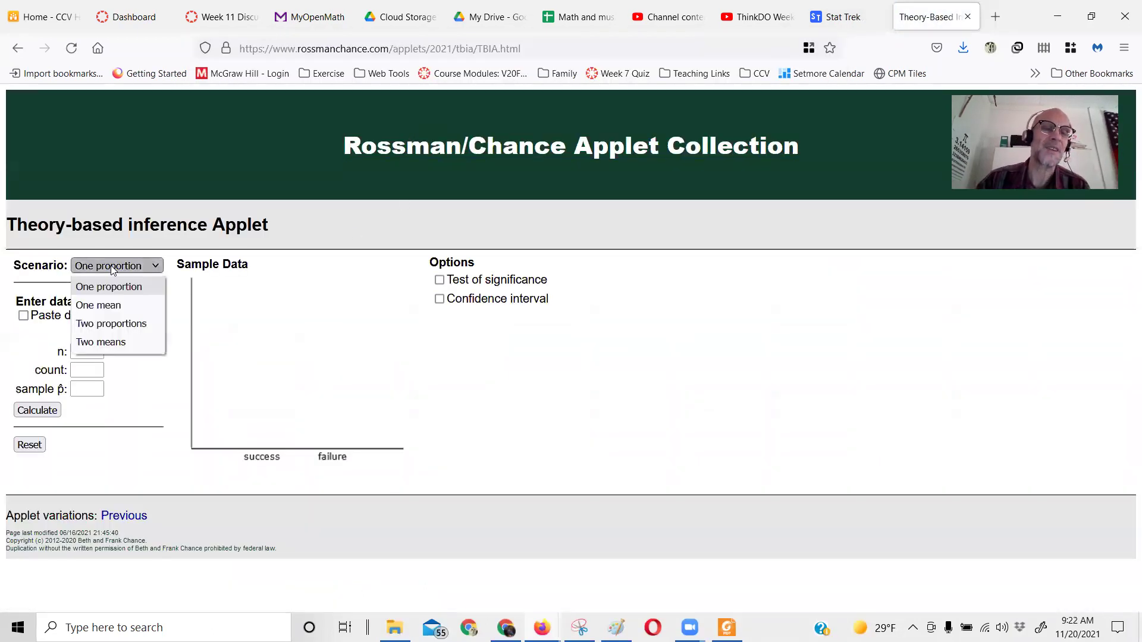
{"action": "left_click", "coordinate": [119, 306]}
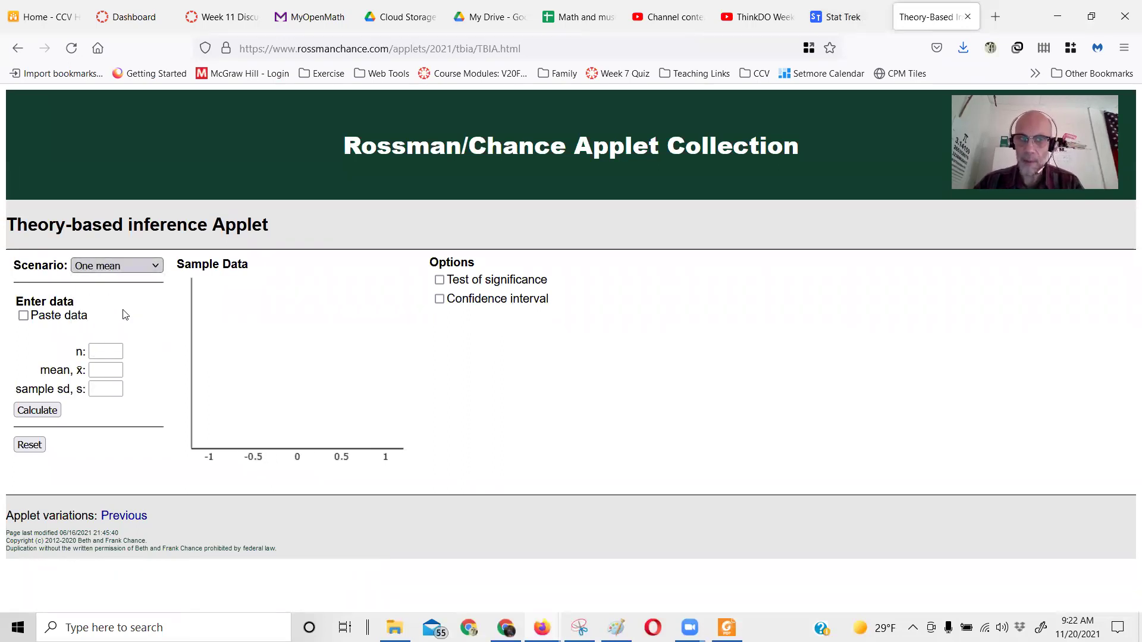
{"action": "left_click", "coordinate": [116, 349]}
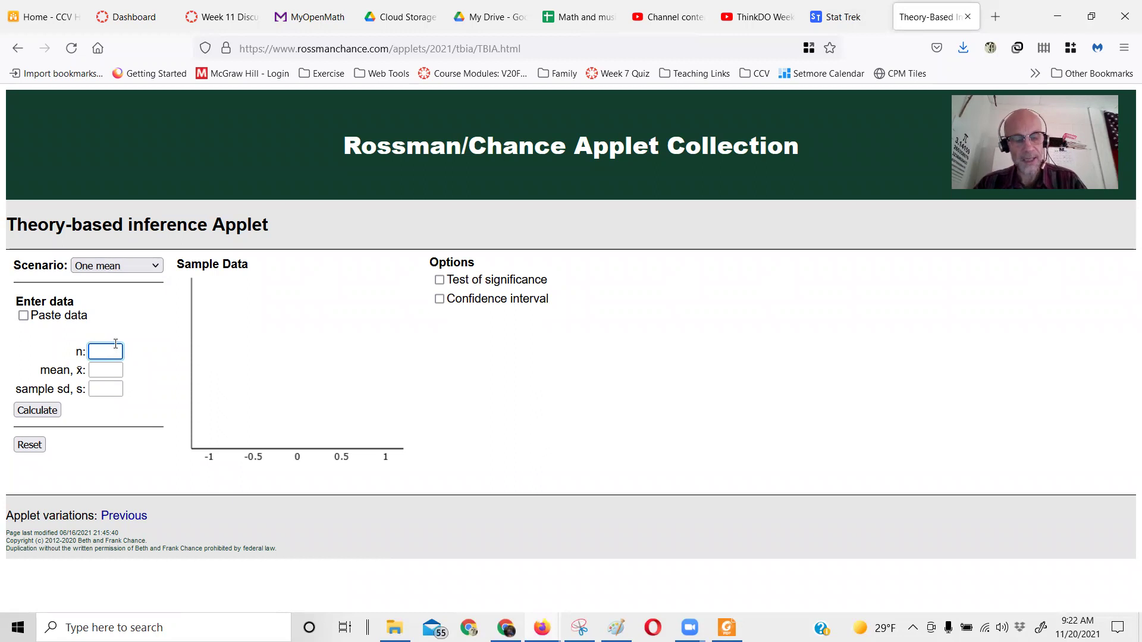
{"action": "type", "text": "10"}
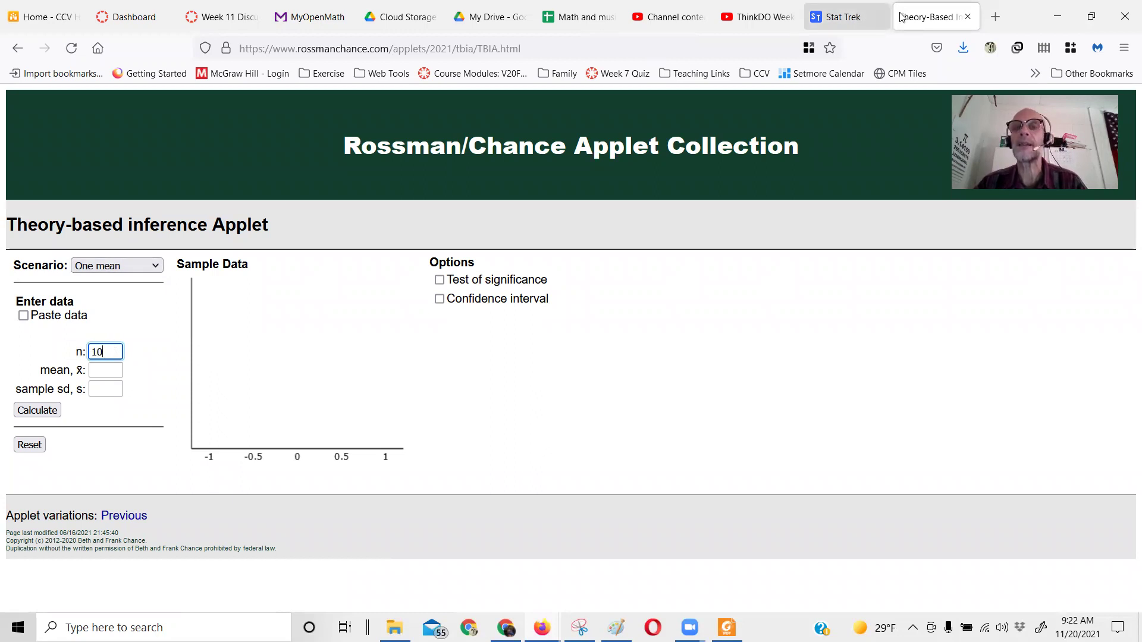
{"action": "left_click_drag", "start_coordinate": [926, 33], "coordinate": [926, 153]}
{"action": "left_click_drag", "start_coordinate": [352, 18], "coordinate": [797, 30]}
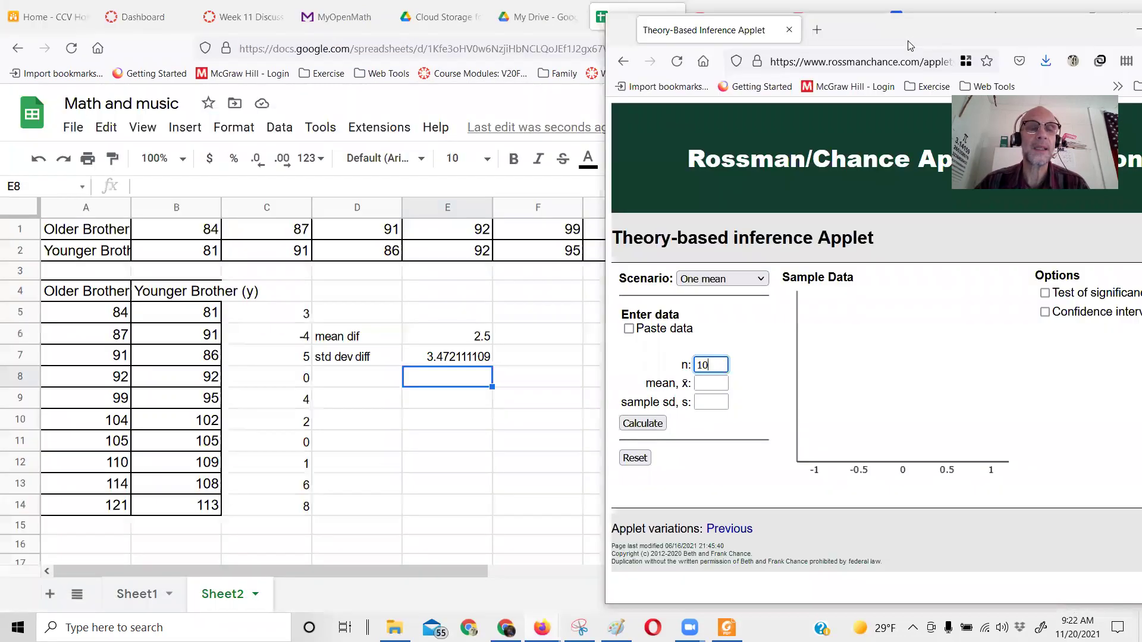
Enter sample mean 2.5 and standard deviation 3.47, then calculate.
{"action": "left_click", "coordinate": [706, 381]}
{"action": "type", "text": "2.5"}
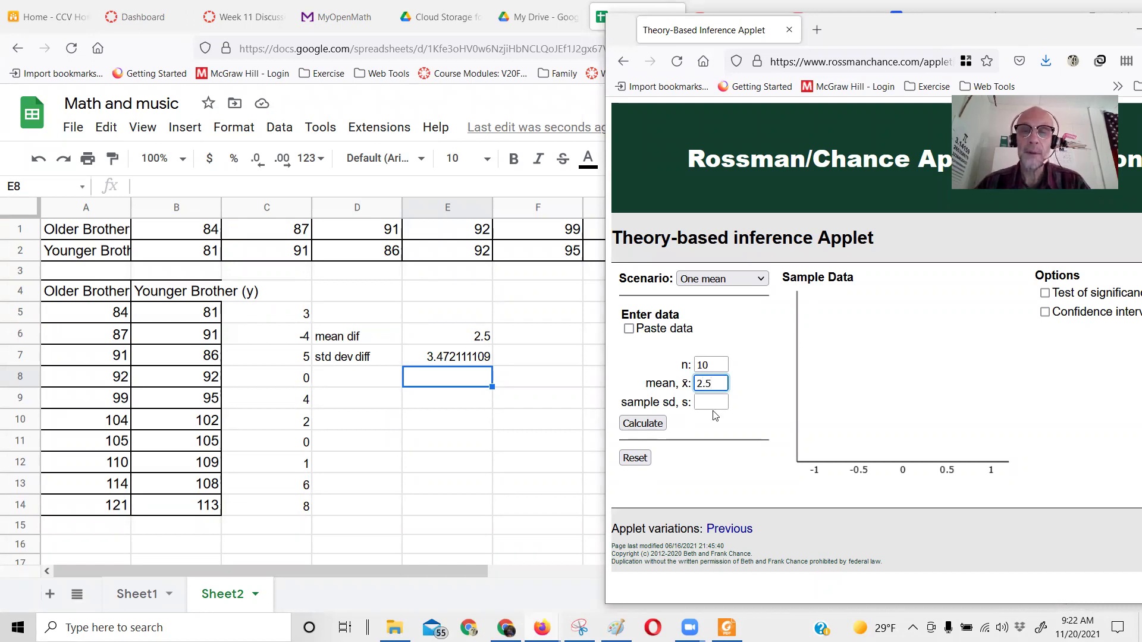
{"action": "left_click", "coordinate": [714, 403]}
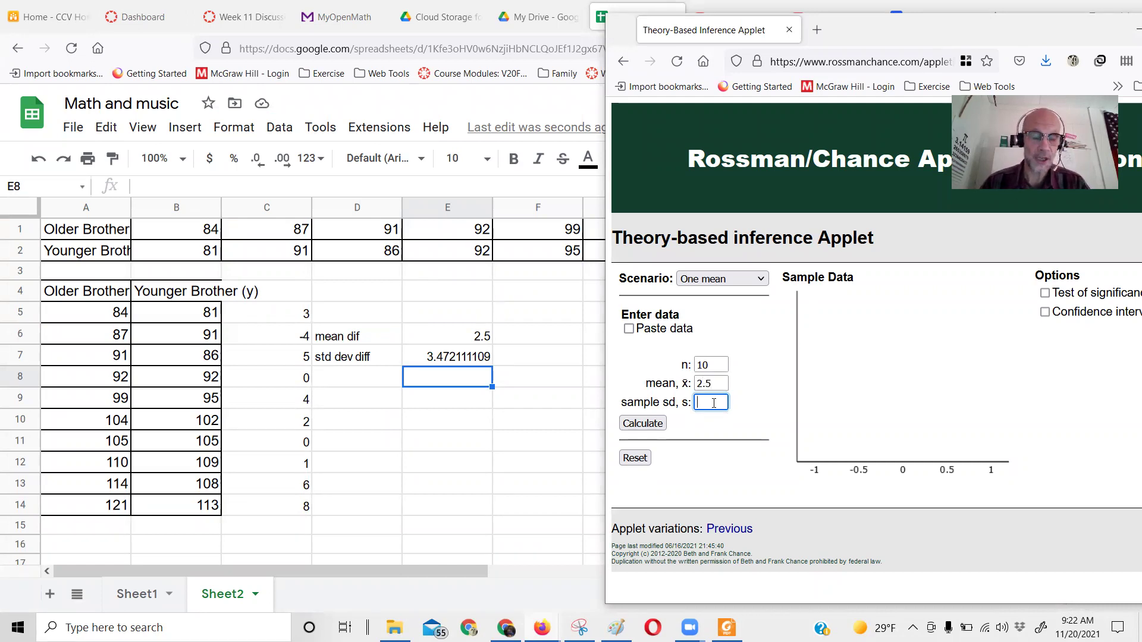
{"action": "type", "text": "3."}
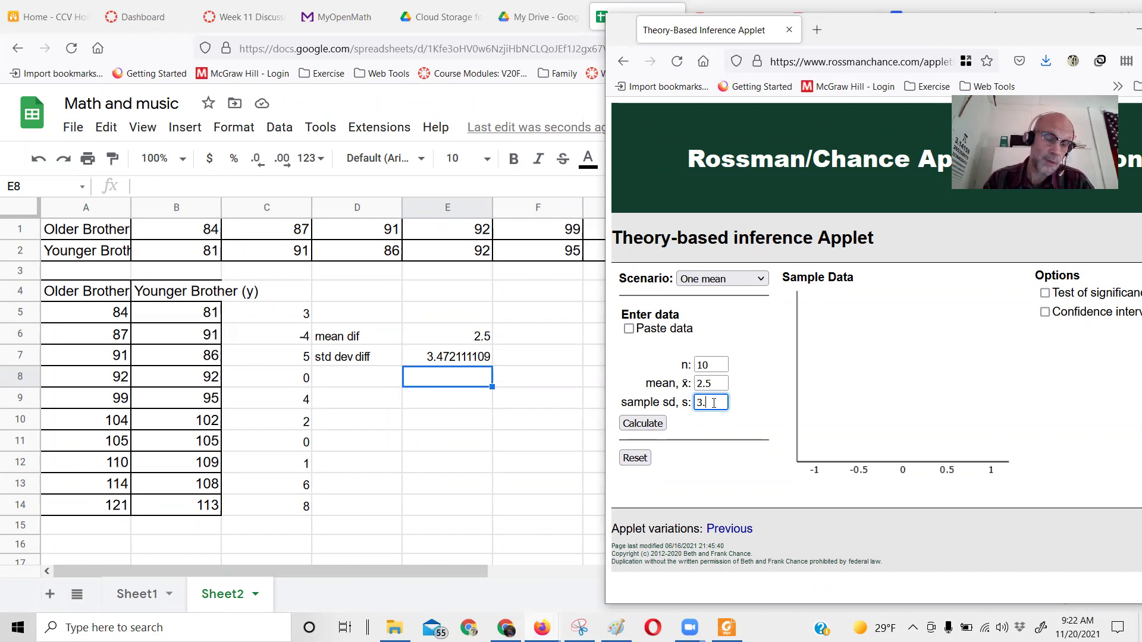
{"action": "type", "text": "47"}
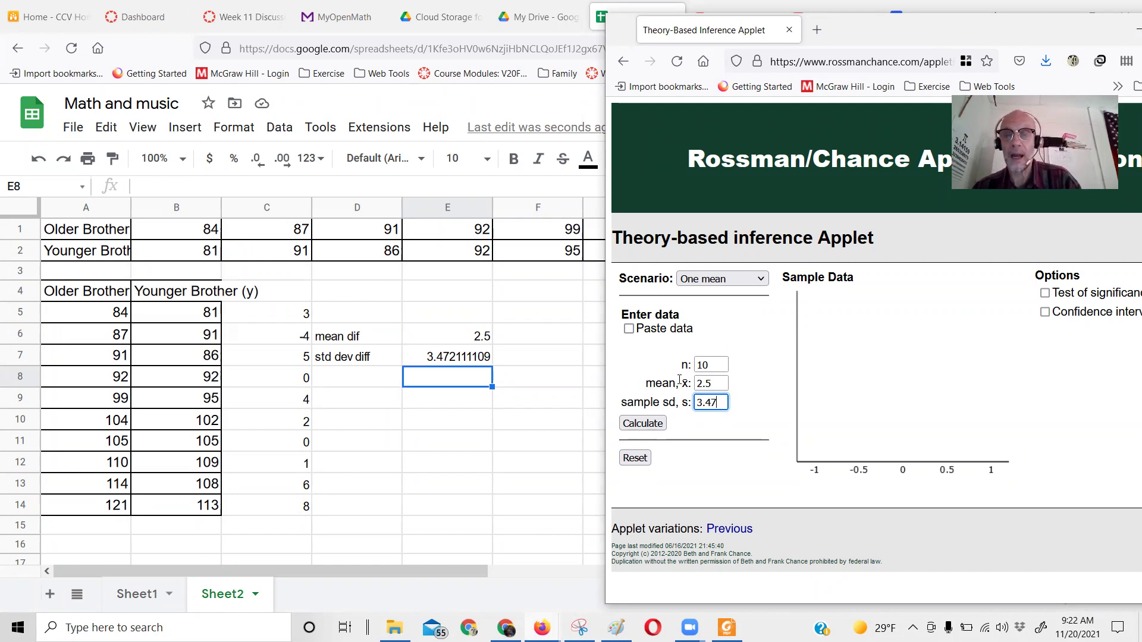
{"action": "left_click", "coordinate": [643, 422]}
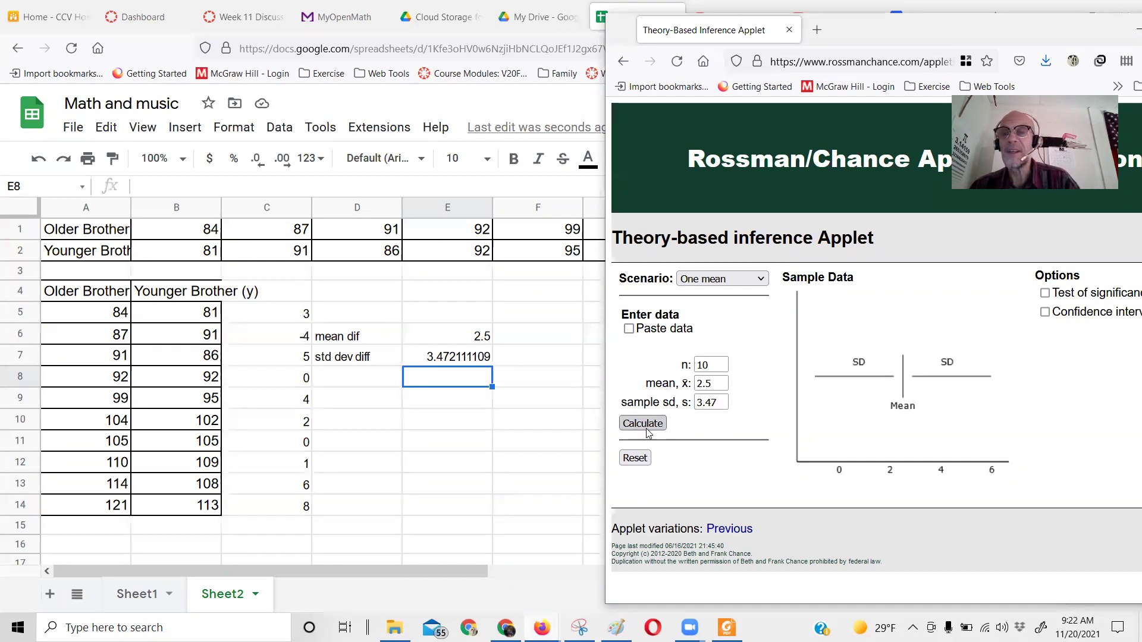
Test μ = 0 versus μ > 0, reading t = 2.28 and p-value 0.0243.
{"action": "left_click", "coordinate": [1045, 293]}
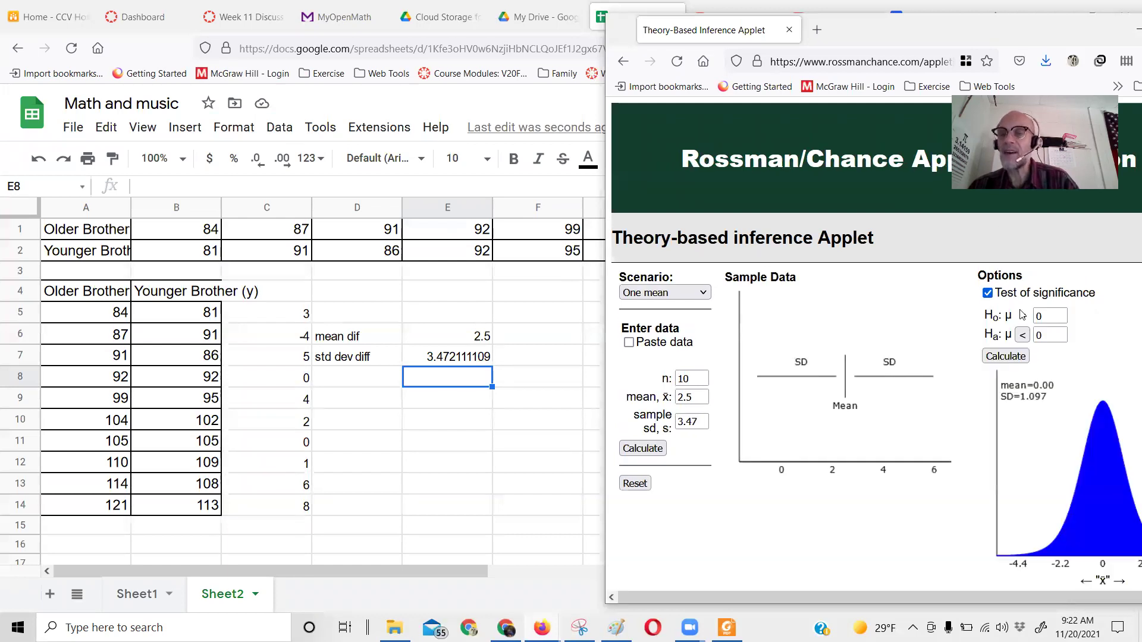
{"action": "left_click", "coordinate": [1022, 336]}
{"action": "left_click", "coordinate": [1023, 336]}
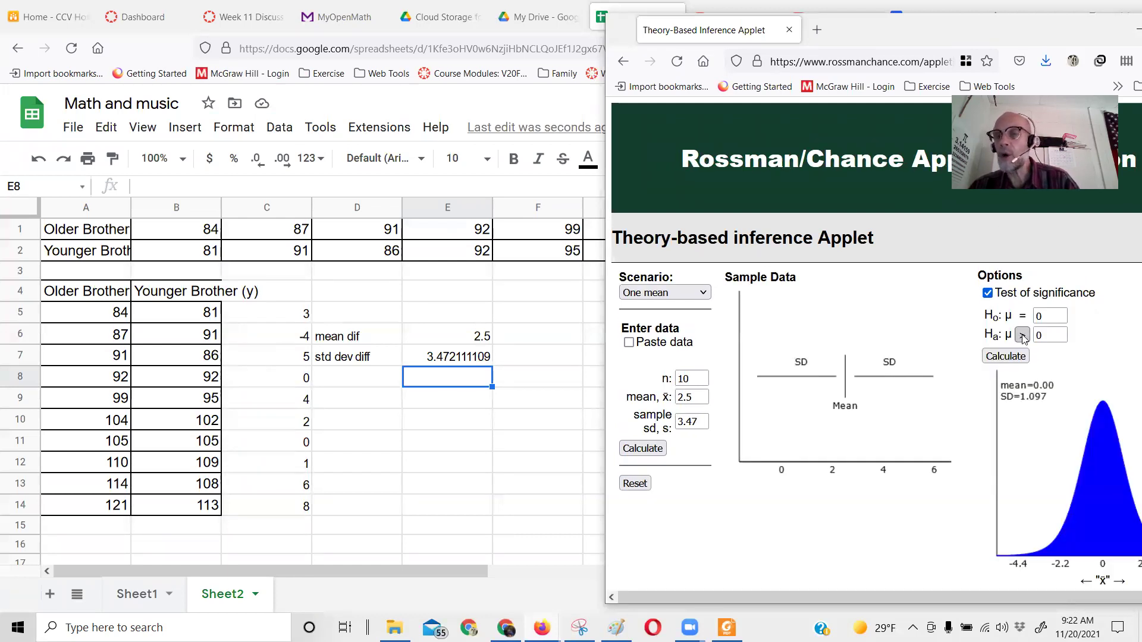
{"action": "left_click", "coordinate": [1005, 357]}
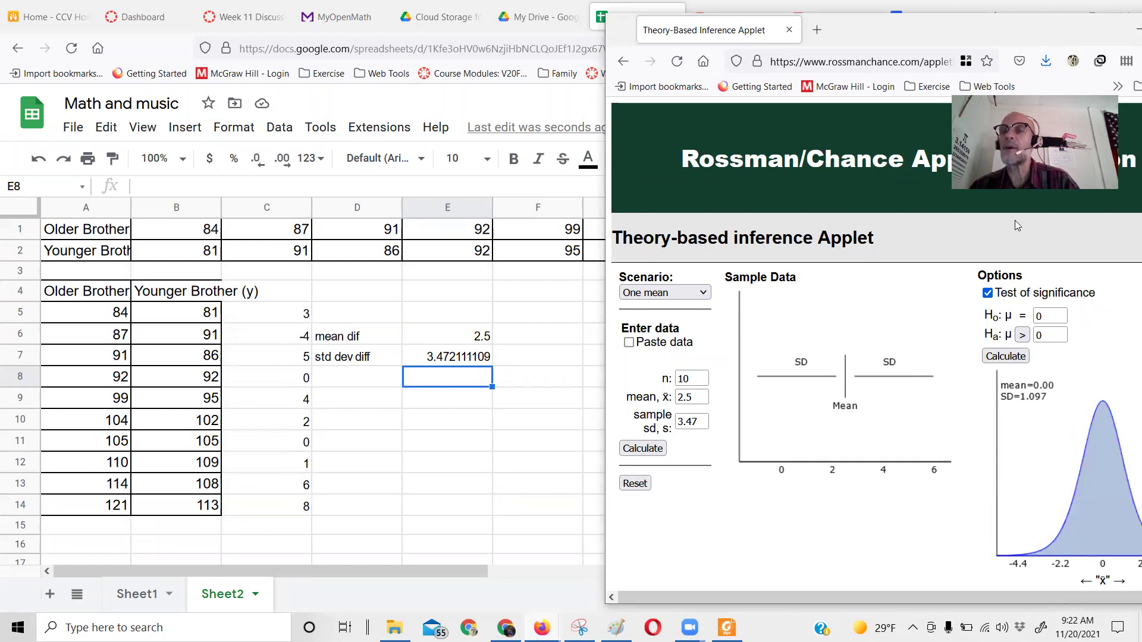
{"action": "left_click_drag", "start_coordinate": [1030, 37], "coordinate": [707, 33]}
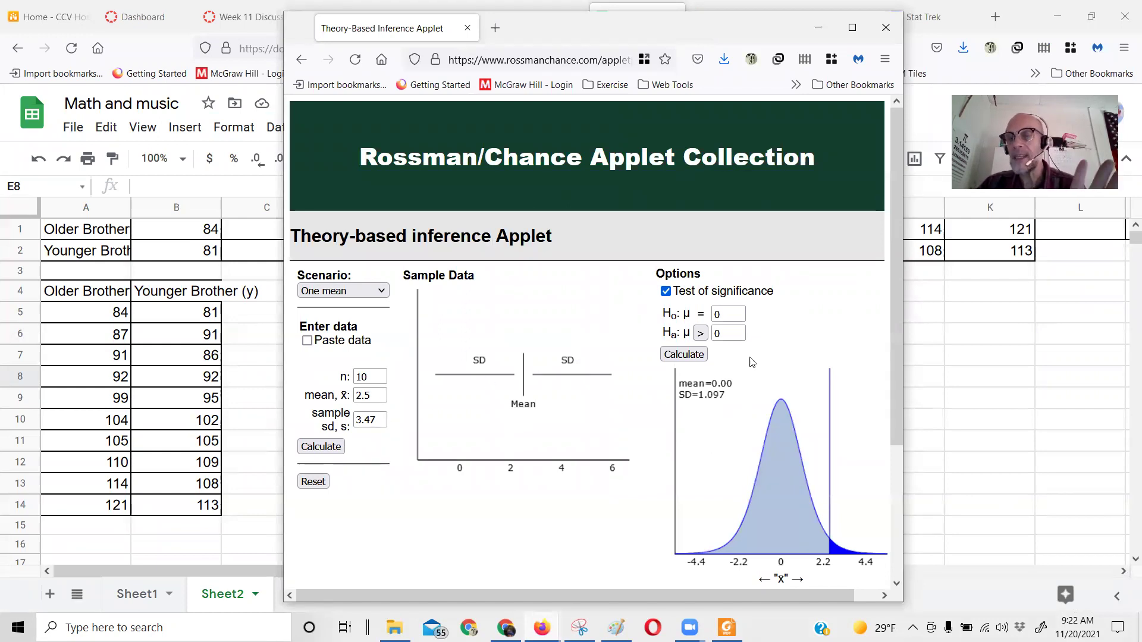
{"action": "scroll", "coordinate": [860, 467], "scroll_direction": "down", "scroll_amount": 3}
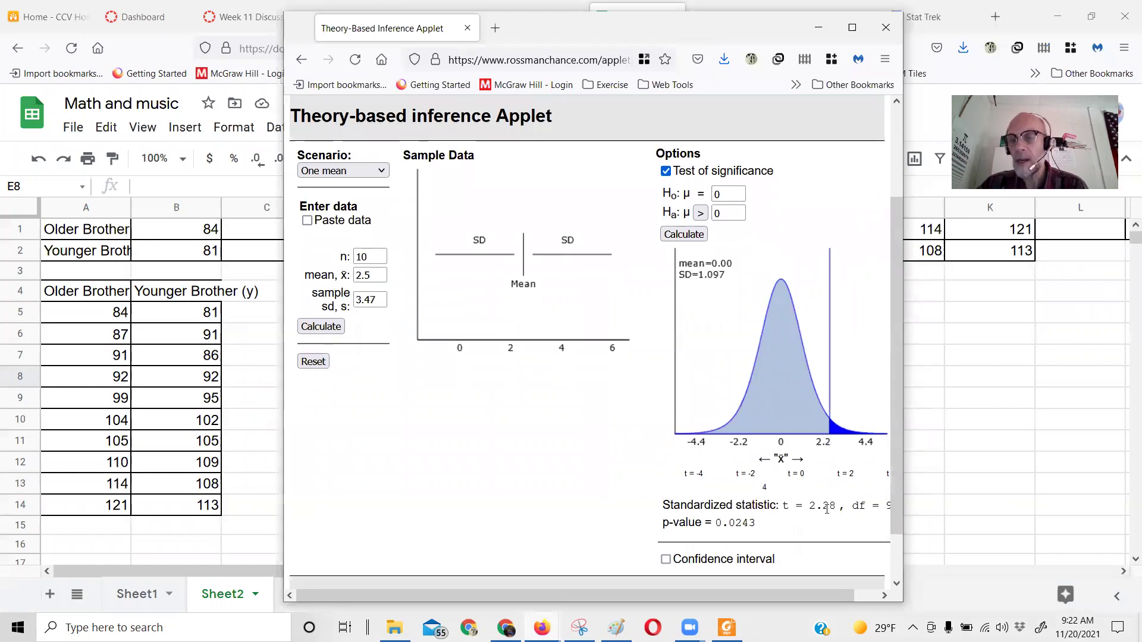
{"action": "left_click_drag", "start_coordinate": [809, 507], "coordinate": [831, 509]}
{"action": "left_click_drag", "start_coordinate": [713, 523], "coordinate": [764, 532]}
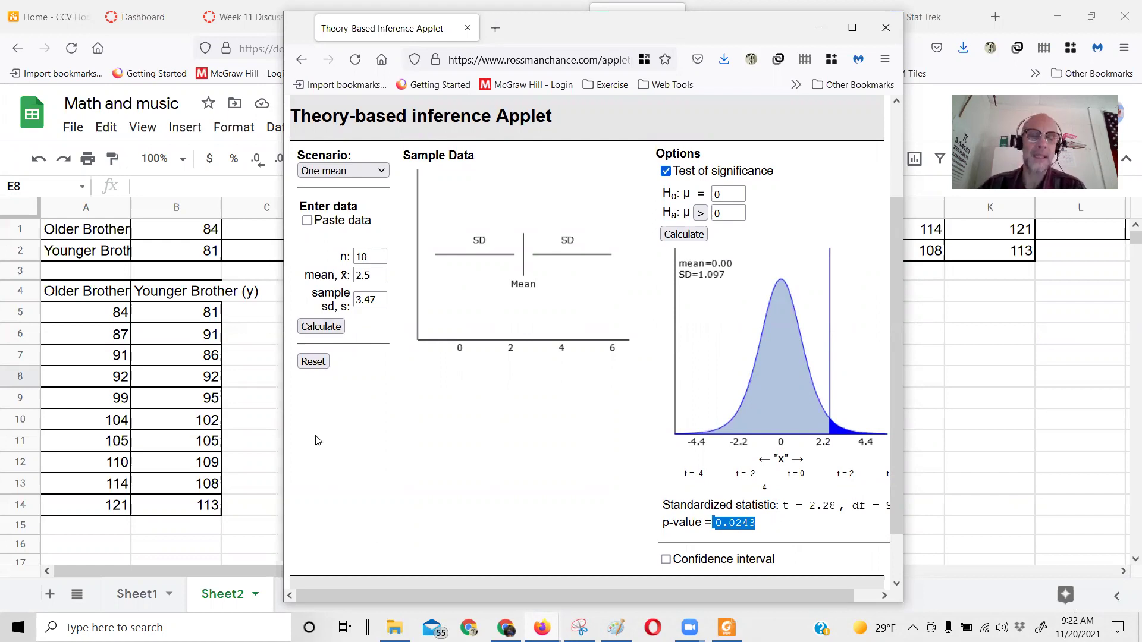
{"action": "key", "text": "alt+Tab"}
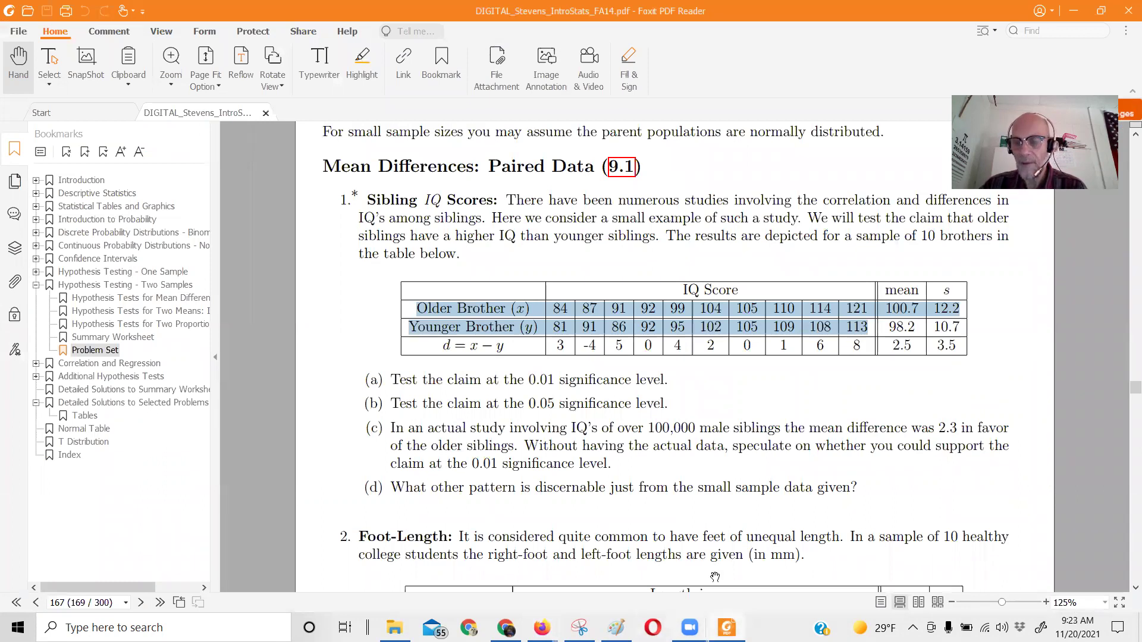
Review the IQ problem, marking the 0.01 and 0.05 significance levels in parts (a) and (b).
{"action": "left_click", "coordinate": [609, 385]}
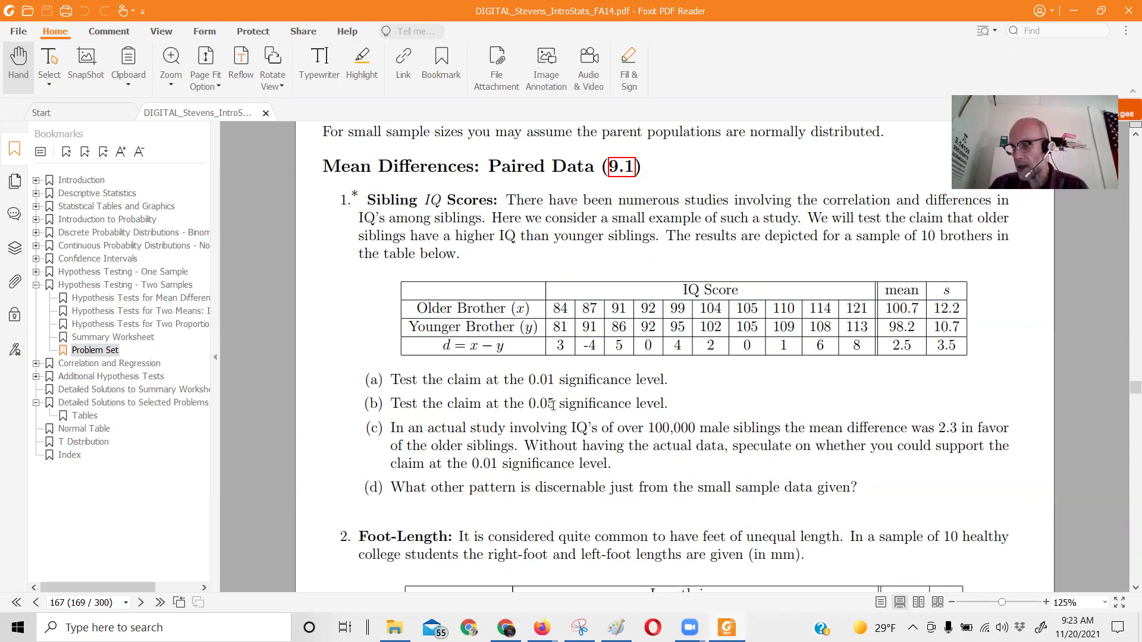
{"action": "scroll", "coordinate": [594, 362], "scroll_direction": "up", "scroll_amount": 1}
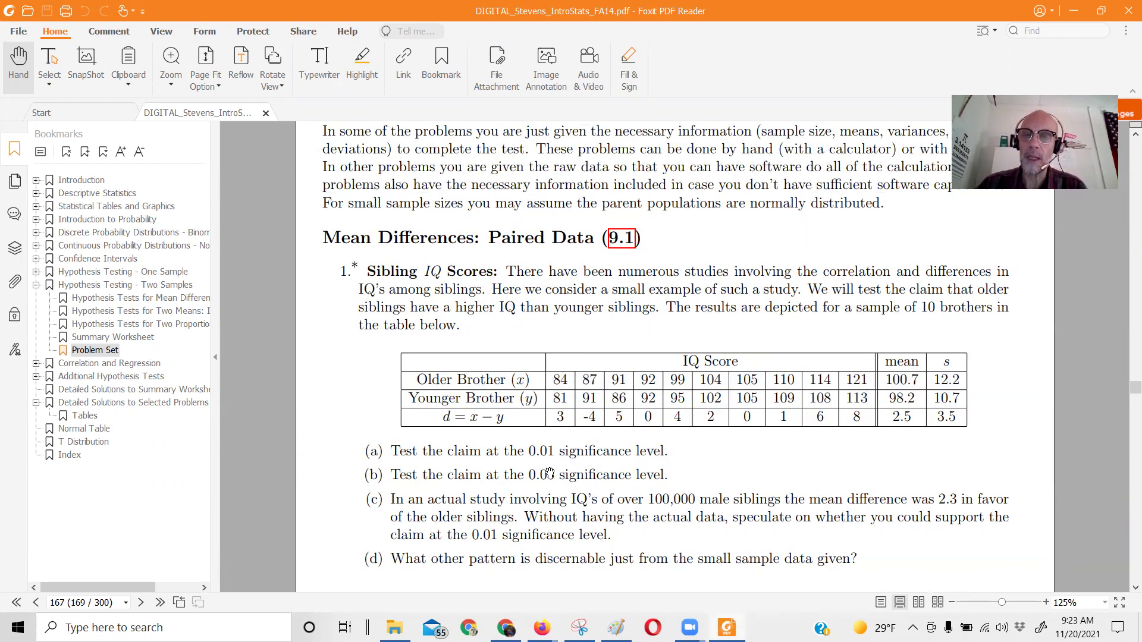
{"action": "left_click_drag", "start_coordinate": [518, 451], "coordinate": [578, 451]}
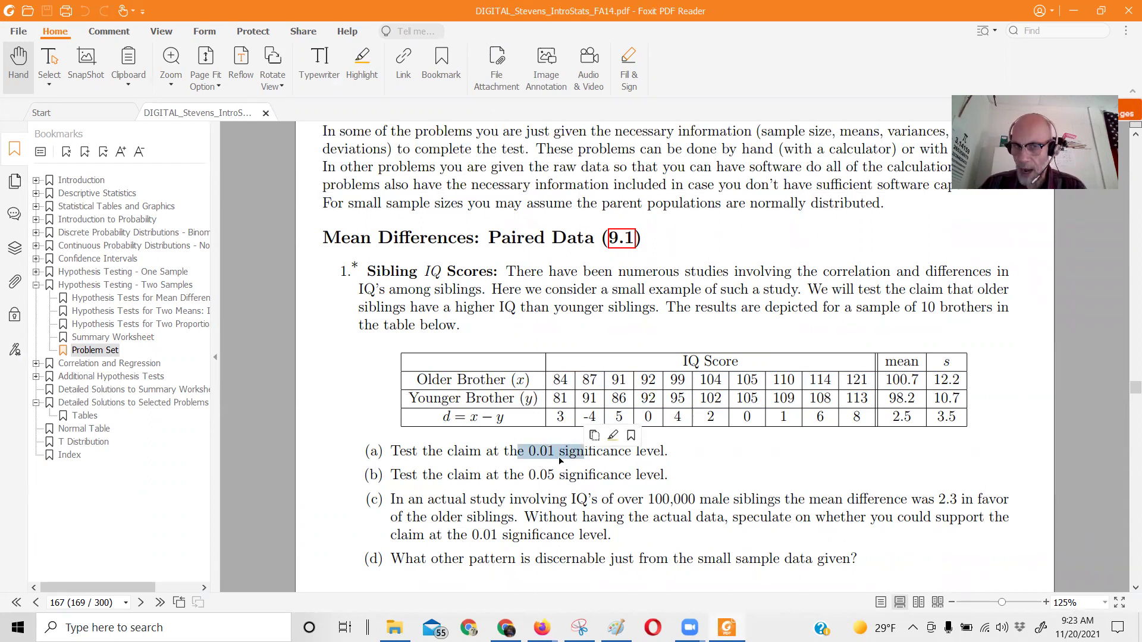
{"action": "left_click_drag", "start_coordinate": [528, 480], "coordinate": [574, 483]}
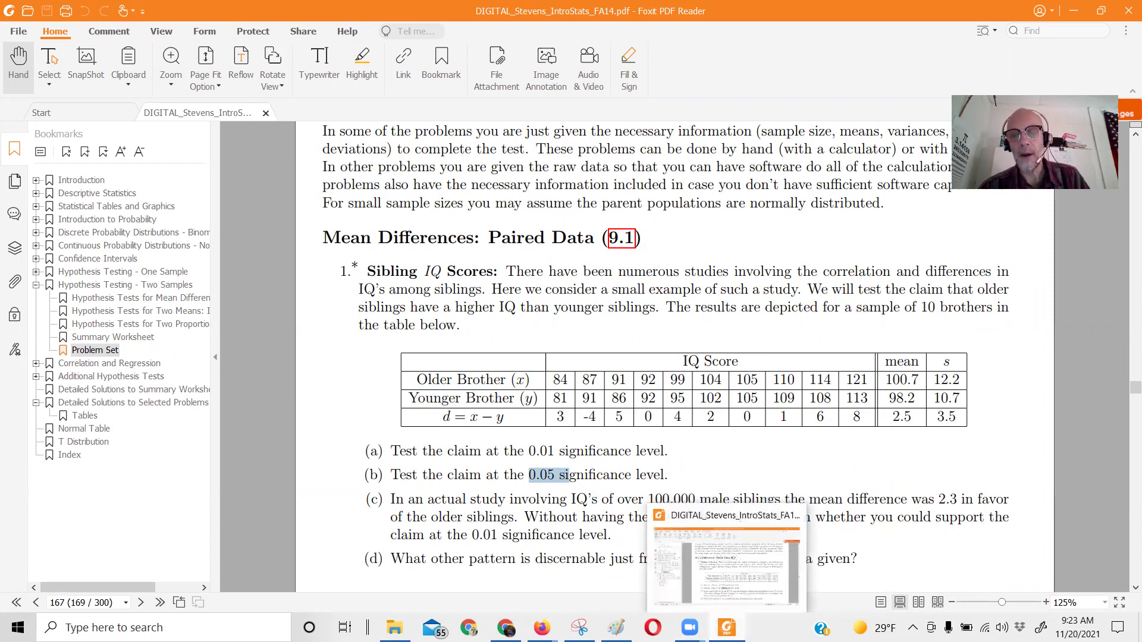
{"action": "mouse_move", "coordinate": [579, 628]}
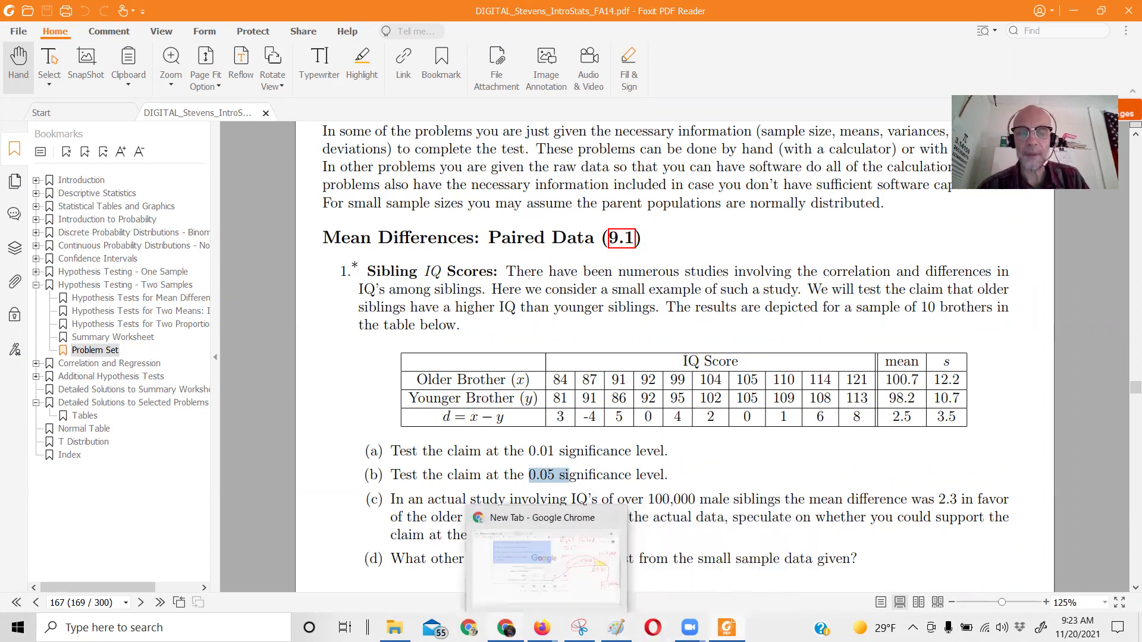
{"action": "mouse_move", "coordinate": [506, 627]}
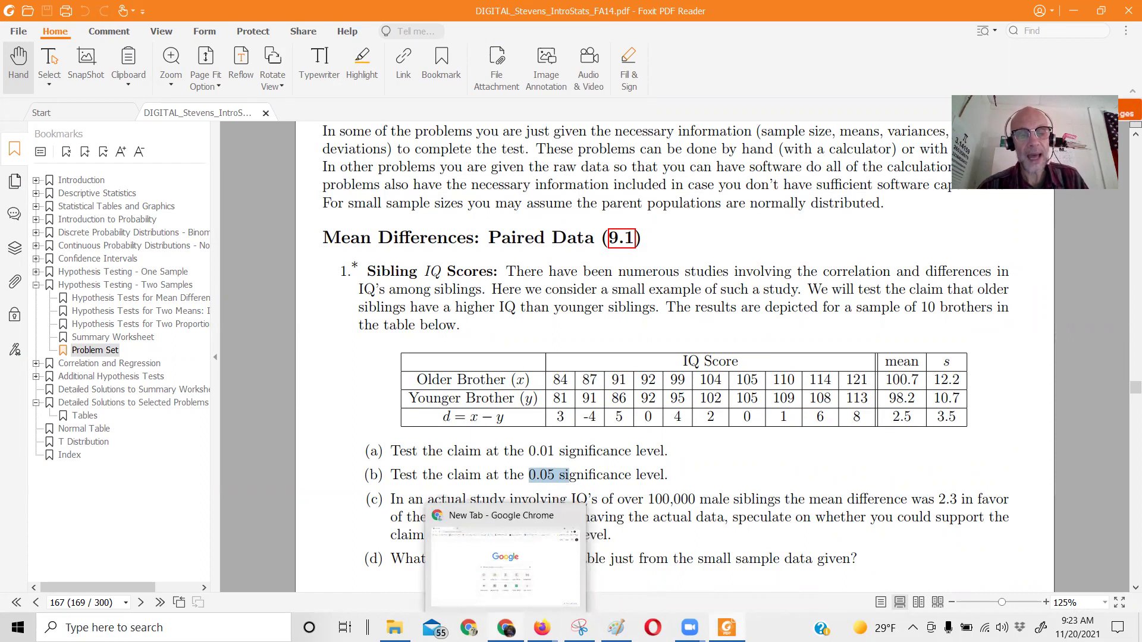
Copy the ten differences in C5:C14 from the Math and music sheet.
{"action": "left_click", "coordinate": [449, 574]}
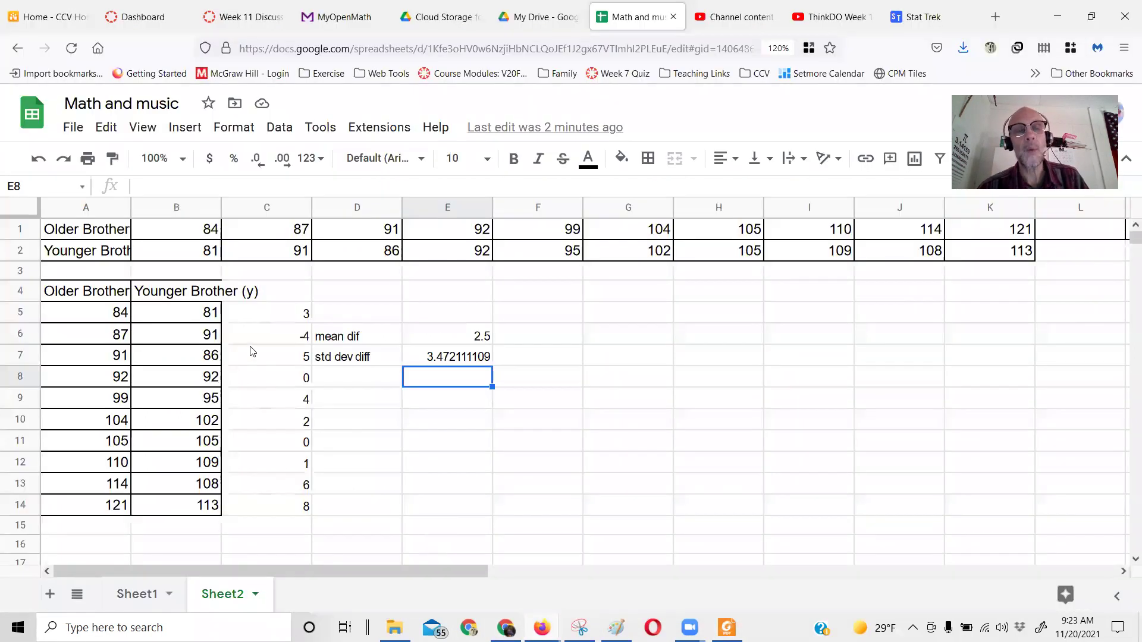
{"action": "left_click_drag", "start_coordinate": [262, 313], "coordinate": [267, 506]}
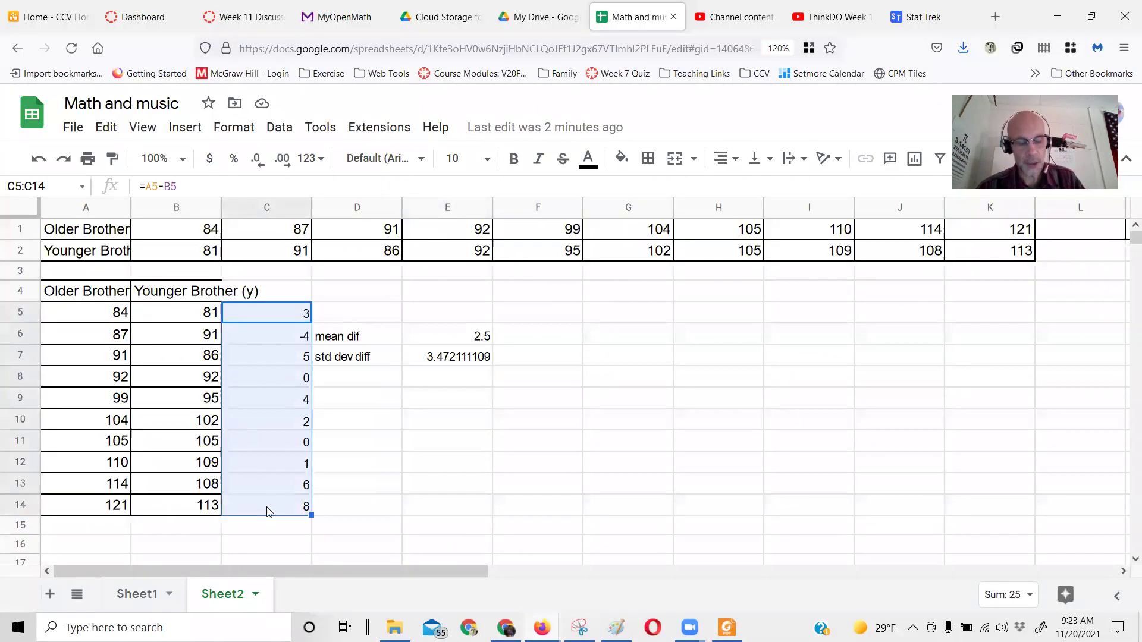
{"action": "key", "text": "ctrl+c"}
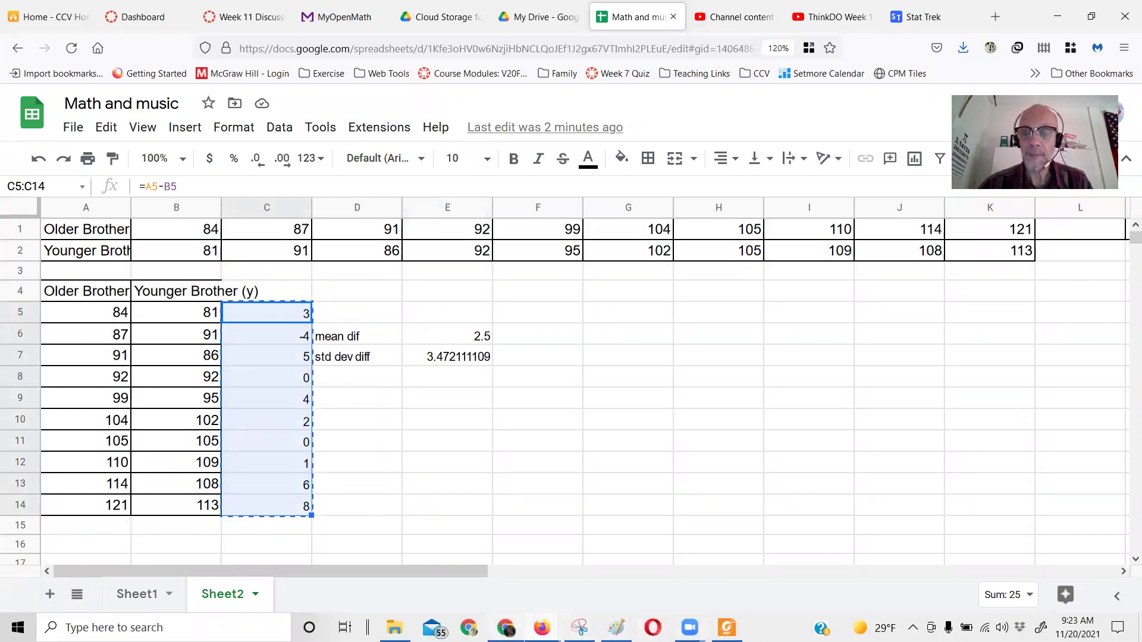
Paste the ten differences as the applet's sample data and recalculate, giving p-value 0.0244.
{"action": "mouse_move", "coordinate": [541, 627]}
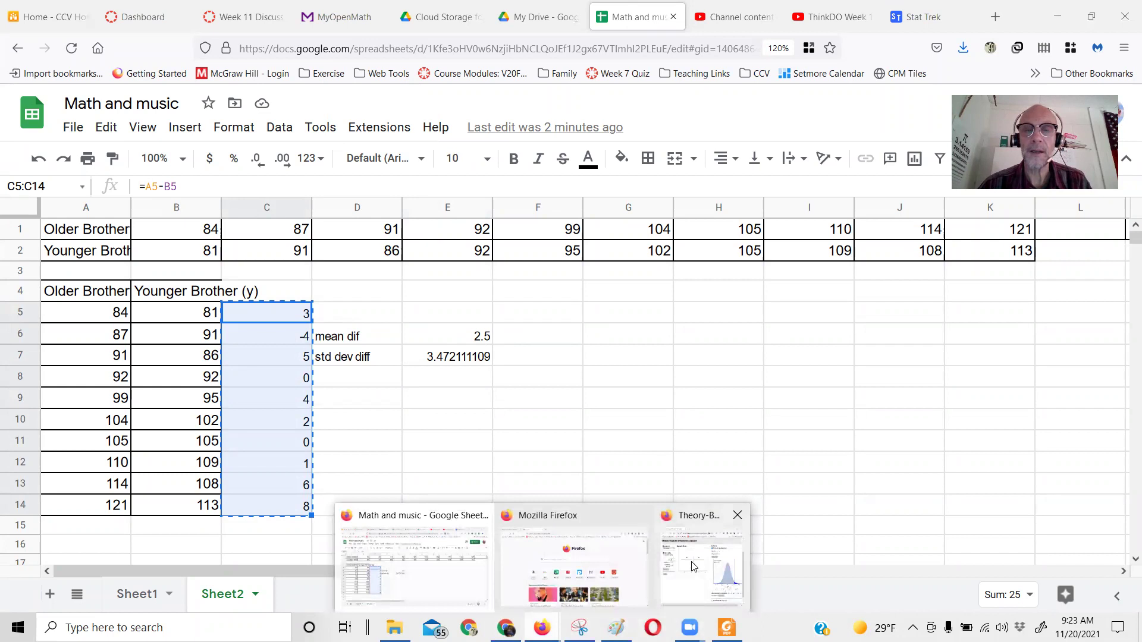
{"action": "left_click", "coordinate": [708, 565]}
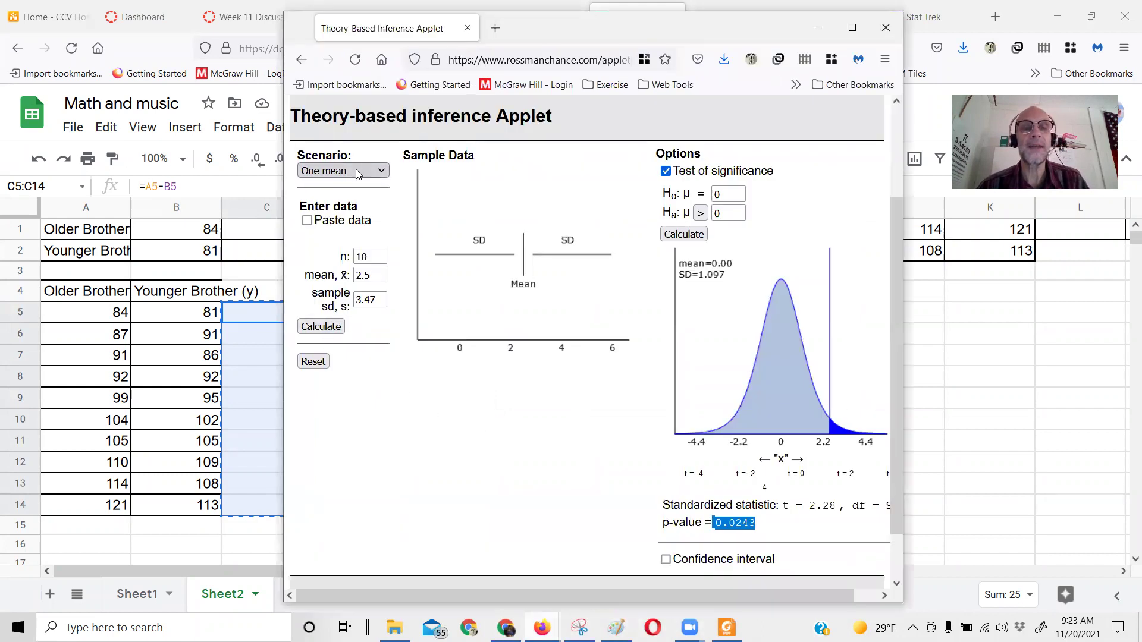
{"action": "left_click", "coordinate": [307, 221]}
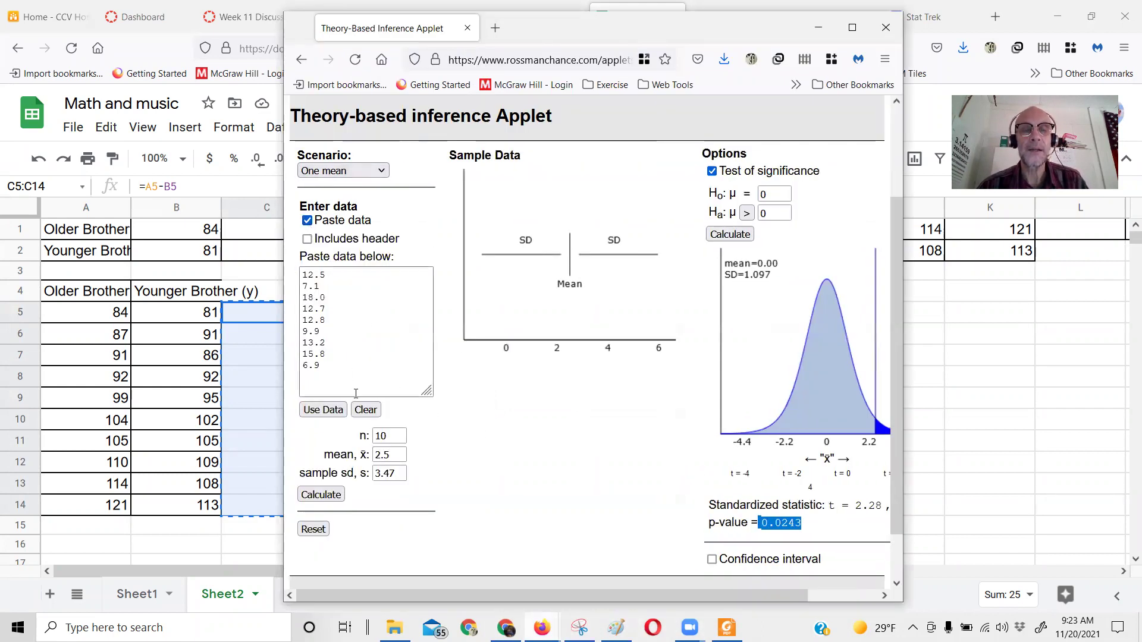
{"action": "left_click", "coordinate": [366, 409]}
{"action": "left_click", "coordinate": [405, 319]}
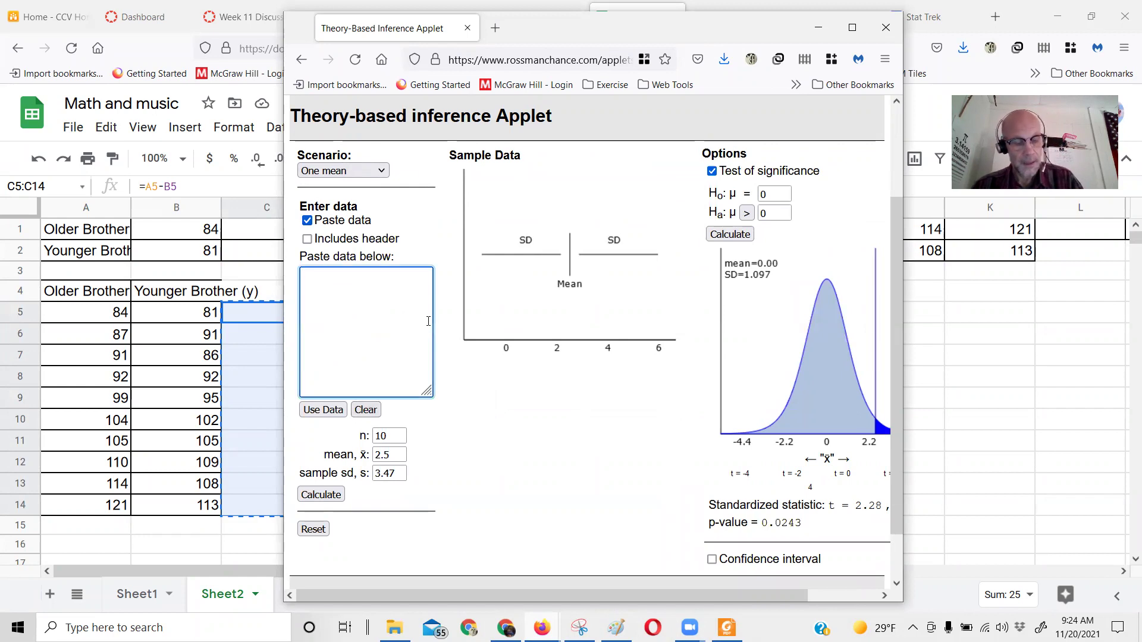
{"action": "key", "text": "ctrl+v"}
{"action": "left_click", "coordinate": [334, 411]}
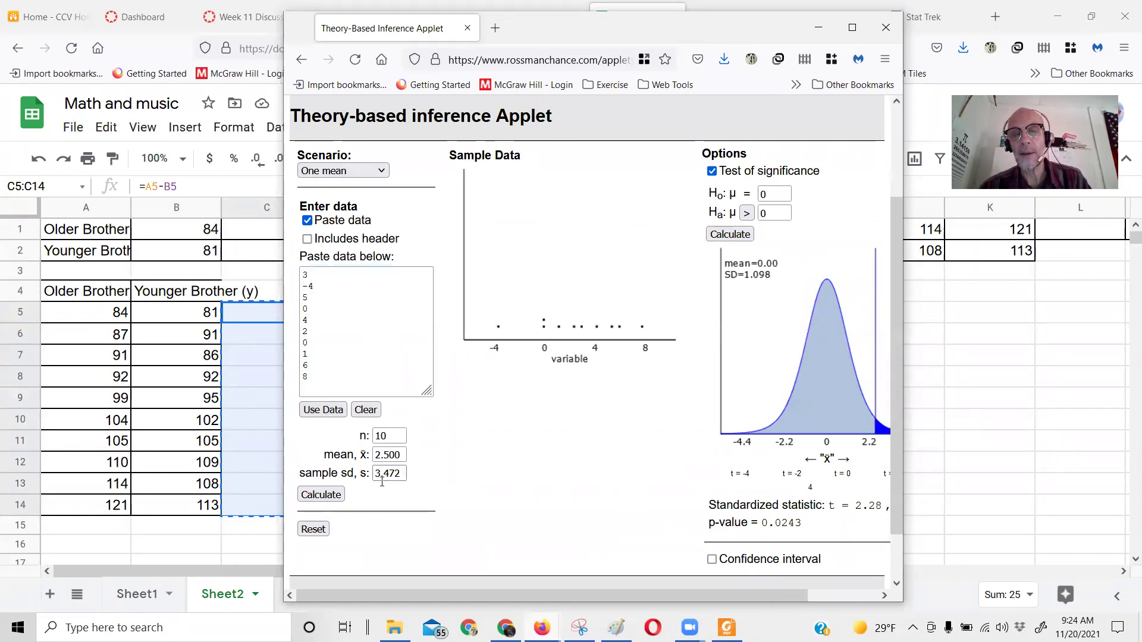
{"action": "left_click", "coordinate": [734, 235]}
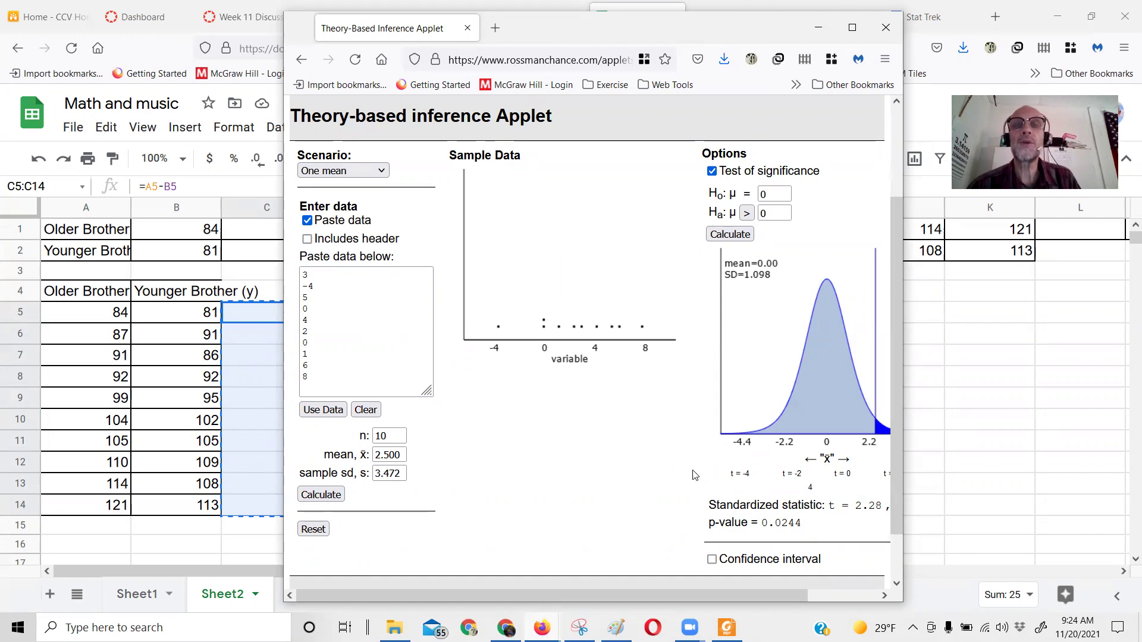
{"action": "left_click", "coordinate": [234, 544]}
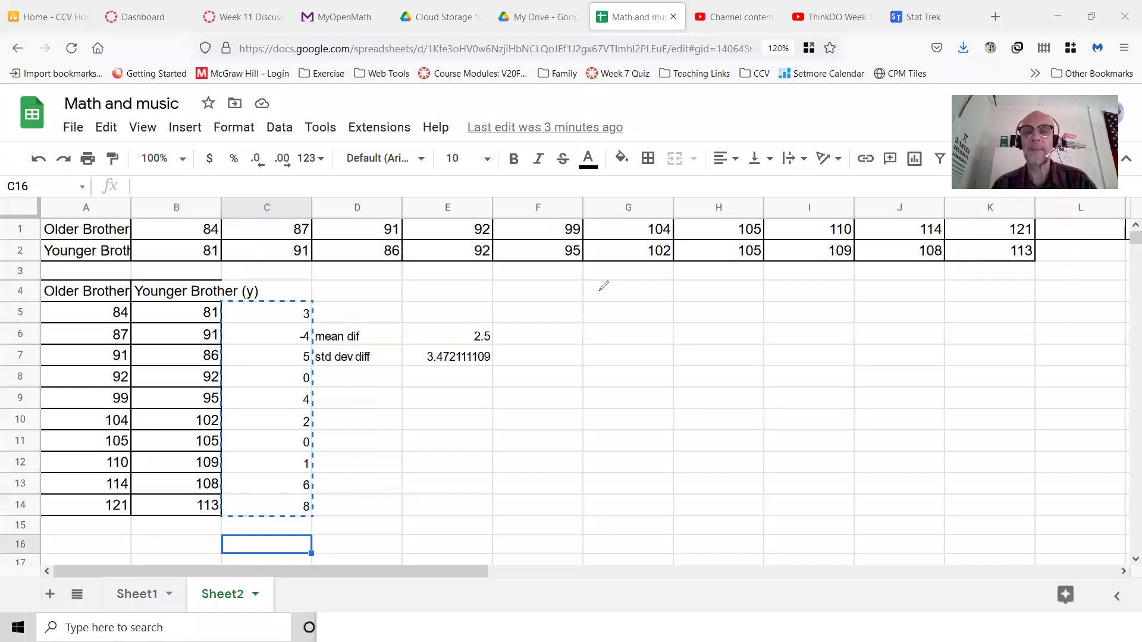
Handwrite the hypotheses H0: μd = 0 and H1: μd > 0 beside the data.
{"action": "mouse_move", "coordinate": [600, 290]}
{"action": "left_mouse_down"}
{"action": "mouse_move", "coordinate": [597, 331]}
{"action": "mouse_move", "coordinate": [651, 295]}
{"action": "mouse_move", "coordinate": [653, 321]}
{"action": "mouse_move", "coordinate": [671, 332]}
{"action": "mouse_move", "coordinate": [693, 318]}
{"action": "mouse_move", "coordinate": [709, 326]}
{"action": "mouse_move", "coordinate": [737, 303]}
{"action": "left_mouse_up"}
{"action": "left_click_drag", "start_coordinate": [718, 312], "coordinate": [738, 311]}
{"action": "mouse_move", "coordinate": [764, 292]}
{"action": "left_mouse_down"}
{"action": "mouse_move", "coordinate": [754, 312]}
{"action": "mouse_move", "coordinate": [766, 296]}
{"action": "left_mouse_up"}
{"action": "left_click_drag", "start_coordinate": [598, 360], "coordinate": [597, 390]}
{"action": "mouse_move", "coordinate": [616, 357]}
{"action": "left_mouse_down"}
{"action": "mouse_move", "coordinate": [614, 386]}
{"action": "mouse_move", "coordinate": [623, 370]}
{"action": "left_mouse_up"}
{"action": "mouse_move", "coordinate": [629, 384]}
{"action": "left_mouse_down"}
{"action": "mouse_move", "coordinate": [630, 397]}
{"action": "mouse_move", "coordinate": [648, 365]}
{"action": "mouse_move", "coordinate": [674, 399]}
{"action": "mouse_move", "coordinate": [696, 385]}
{"action": "mouse_move", "coordinate": [701, 410]}
{"action": "mouse_move", "coordinate": [717, 376]}
{"action": "left_mouse_up"}
{"action": "mouse_move", "coordinate": [730, 364]}
{"action": "left_mouse_down"}
{"action": "mouse_move", "coordinate": [733, 386]}
{"action": "mouse_move", "coordinate": [774, 367]}
{"action": "left_mouse_up"}
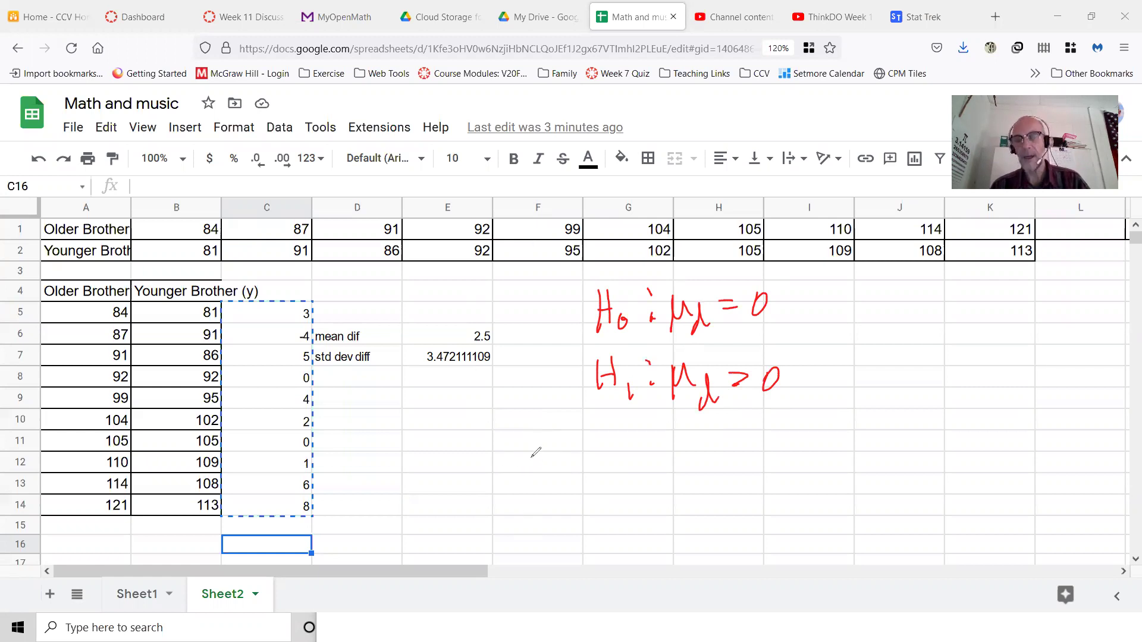
Handwrite T = (2.5 − 0)/(3.47/√10) = 2.5 below the hypotheses.
{"action": "left_click_drag", "start_coordinate": [531, 443], "coordinate": [532, 473]}
{"action": "left_click_drag", "start_coordinate": [515, 446], "coordinate": [582, 440]}
{"action": "mouse_move", "coordinate": [565, 458]}
{"action": "left_mouse_down"}
{"action": "mouse_move", "coordinate": [662, 445]}
{"action": "mouse_move", "coordinate": [678, 424]}
{"action": "left_mouse_up"}
{"action": "left_click_drag", "start_coordinate": [670, 438], "coordinate": [698, 420]}
{"action": "left_click_drag", "start_coordinate": [636, 464], "coordinate": [718, 453]}
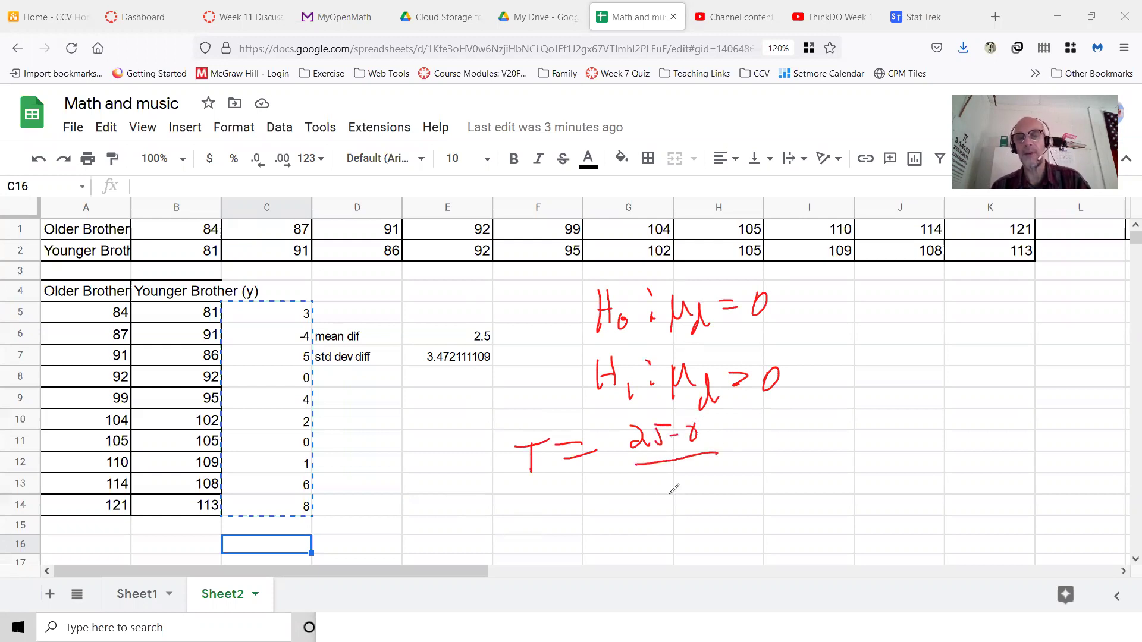
{"action": "mouse_move", "coordinate": [660, 483]}
{"action": "left_mouse_down"}
{"action": "mouse_move", "coordinate": [668, 498]}
{"action": "mouse_move", "coordinate": [695, 483]}
{"action": "mouse_move", "coordinate": [691, 492]}
{"action": "left_mouse_up"}
{"action": "mouse_move", "coordinate": [700, 476]}
{"action": "left_mouse_down"}
{"action": "mouse_move", "coordinate": [712, 473]}
{"action": "mouse_move", "coordinate": [705, 505]}
{"action": "left_mouse_up"}
{"action": "mouse_move", "coordinate": [670, 517]}
{"action": "left_mouse_down"}
{"action": "mouse_move", "coordinate": [673, 535]}
{"action": "mouse_move", "coordinate": [705, 507]}
{"action": "mouse_move", "coordinate": [702, 524]}
{"action": "left_mouse_up"}
{"action": "left_click_drag", "start_coordinate": [736, 452], "coordinate": [751, 450]}
{"action": "mouse_move", "coordinate": [740, 460]}
{"action": "left_mouse_down"}
{"action": "mouse_move", "coordinate": [820, 453]}
{"action": "mouse_move", "coordinate": [841, 426]}
{"action": "left_mouse_up"}
{"action": "left_click", "coordinate": [805, 455]}
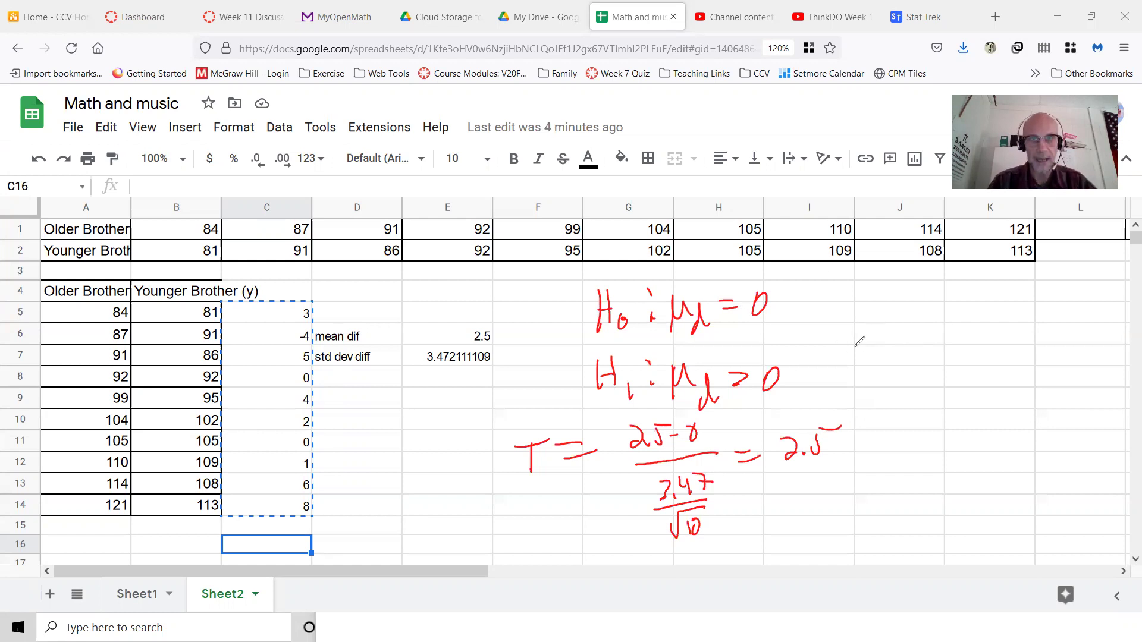
{"action": "left_click", "coordinate": [791, 398]}
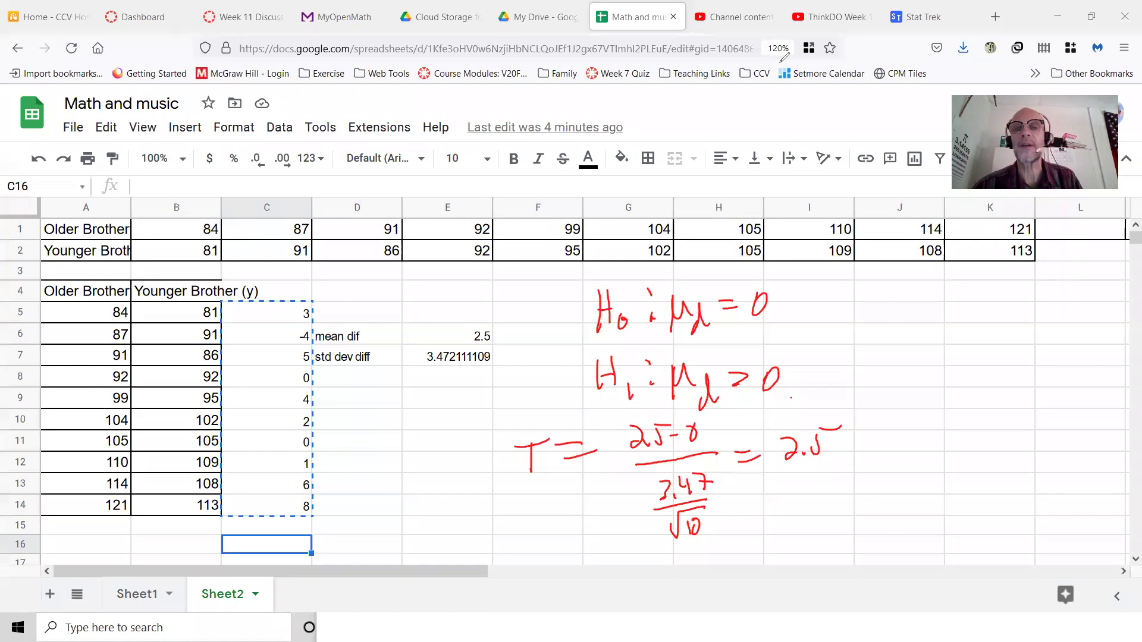
In Stat Trek, compute P(T ≤ 2.5) for 9 degrees of freedom, giving 0.9831.
{"action": "left_click", "coordinate": [924, 16]}
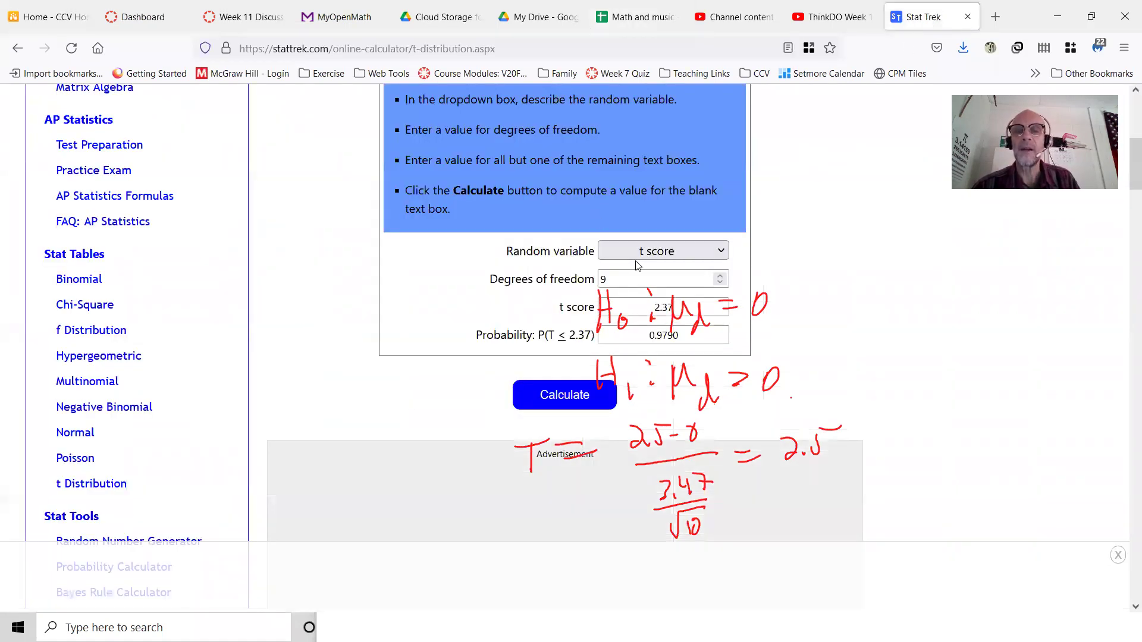
{"action": "double_click", "coordinate": [599, 279]}
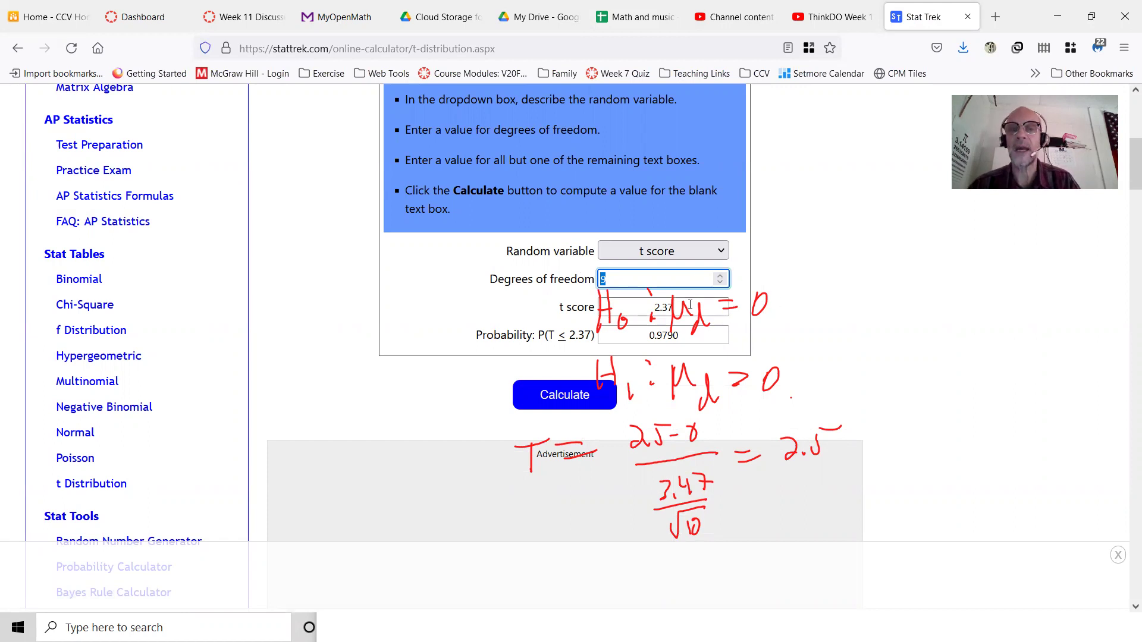
{"action": "left_click_drag", "start_coordinate": [652, 306], "coordinate": [709, 308]}
{"action": "type", "text": "2"}
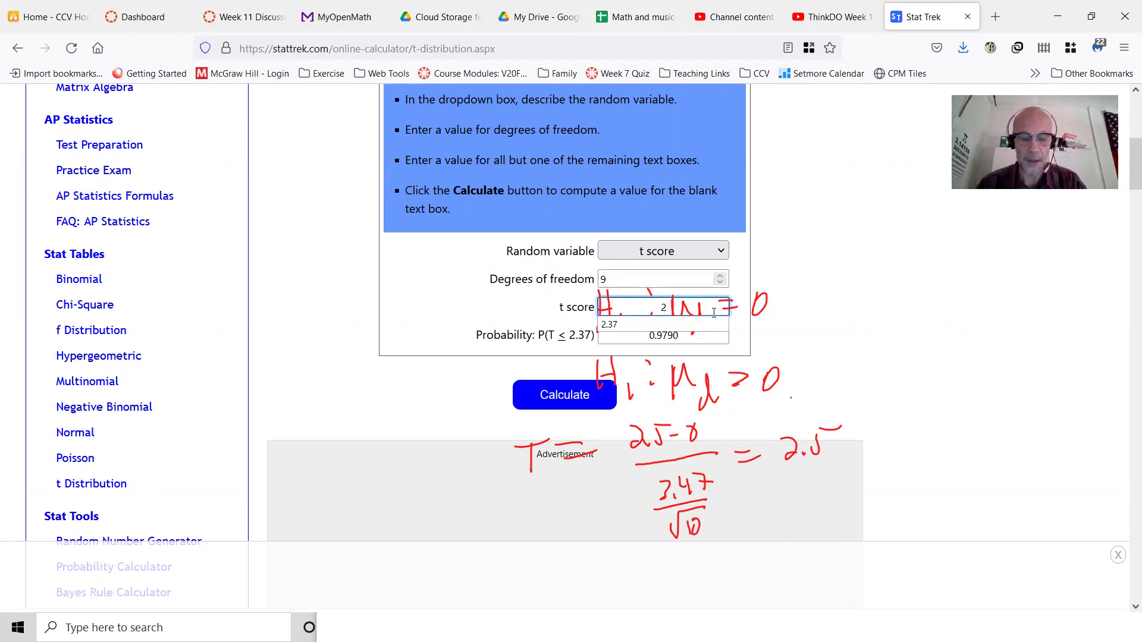
{"action": "type", "text": ".5"}
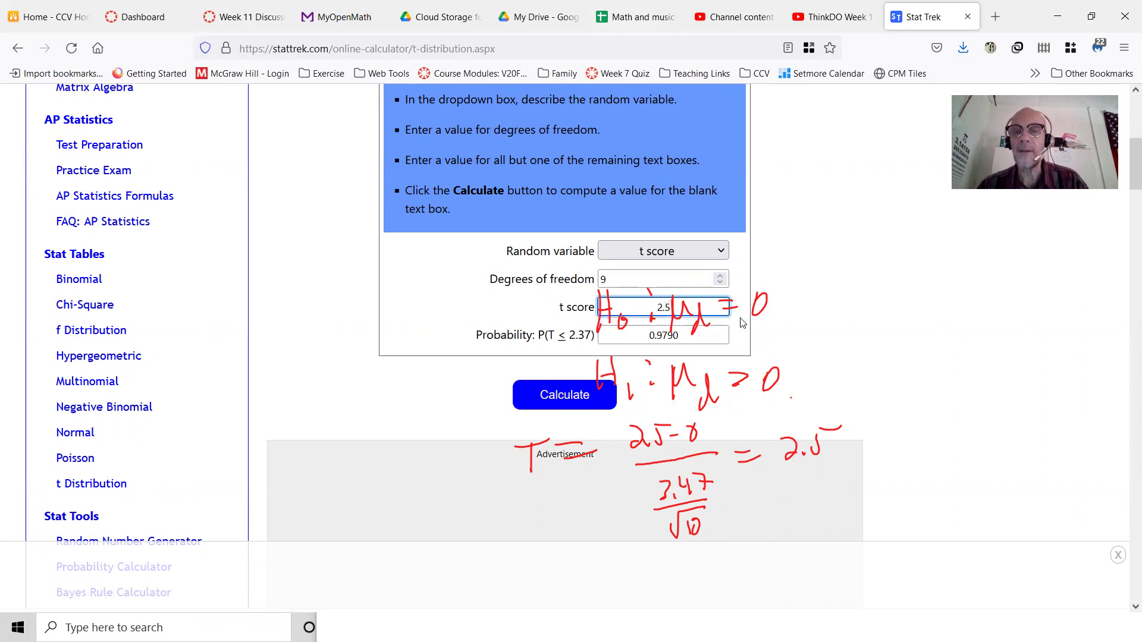
{"action": "left_click", "coordinate": [552, 399]}
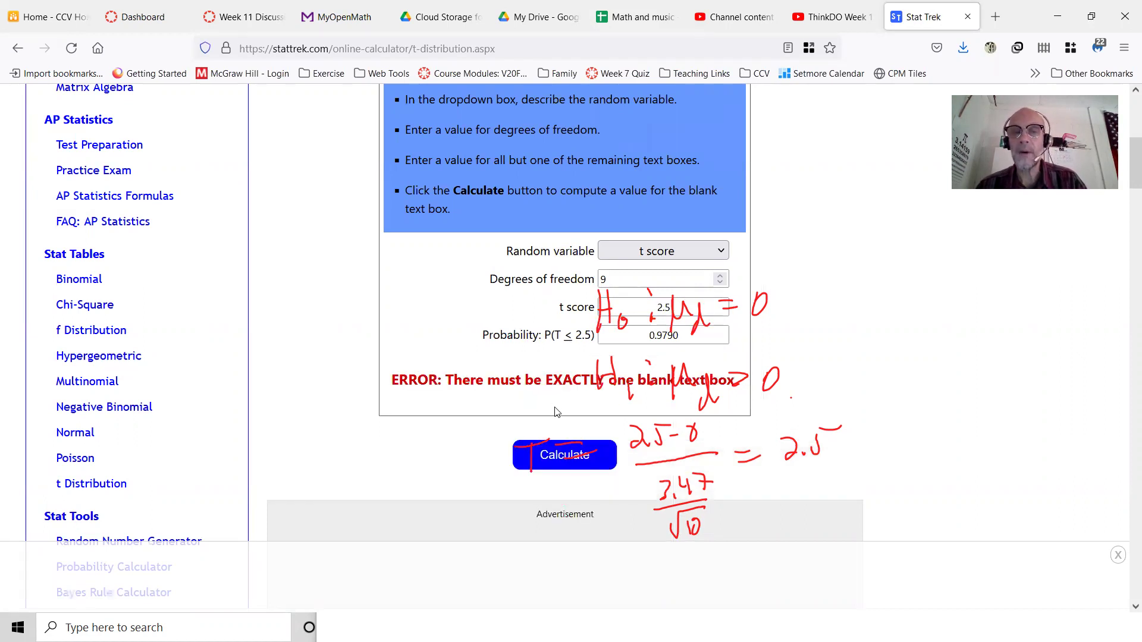
{"action": "left_click", "coordinate": [666, 306]}
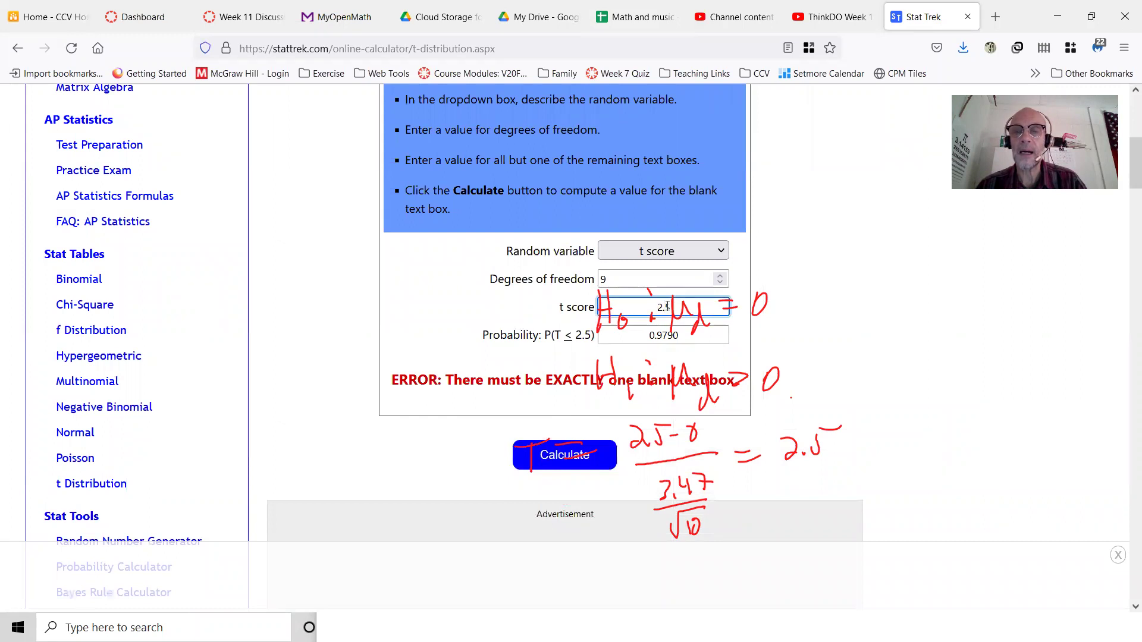
{"action": "left_click", "coordinate": [666, 279]}
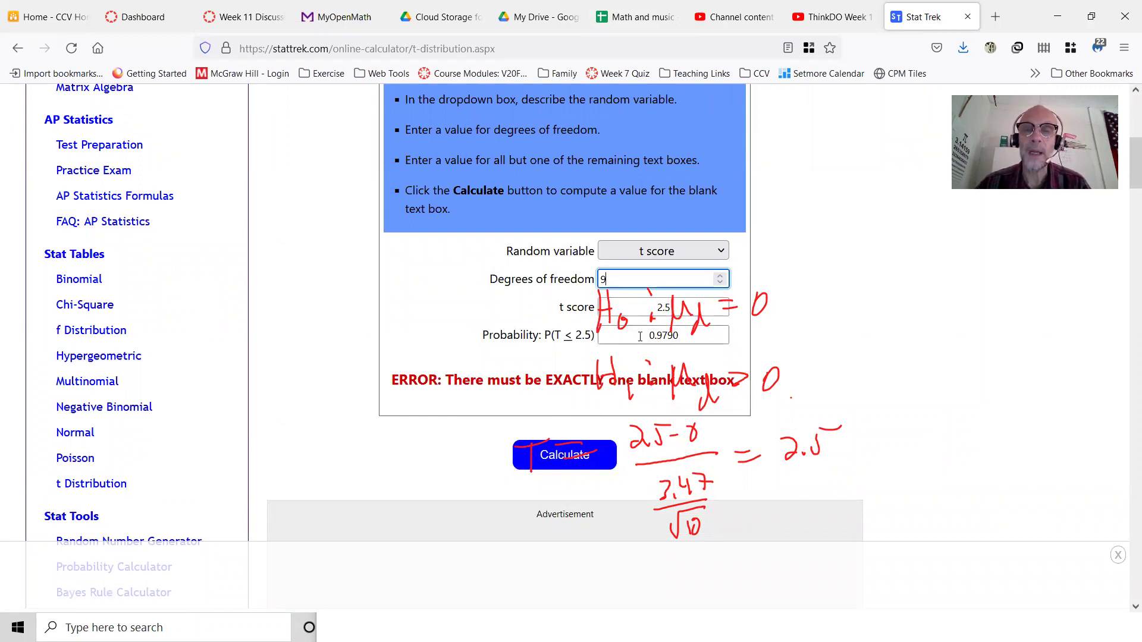
{"action": "left_click_drag", "start_coordinate": [640, 337], "coordinate": [683, 337]}
{"action": "key", "text": "BackSpace"}
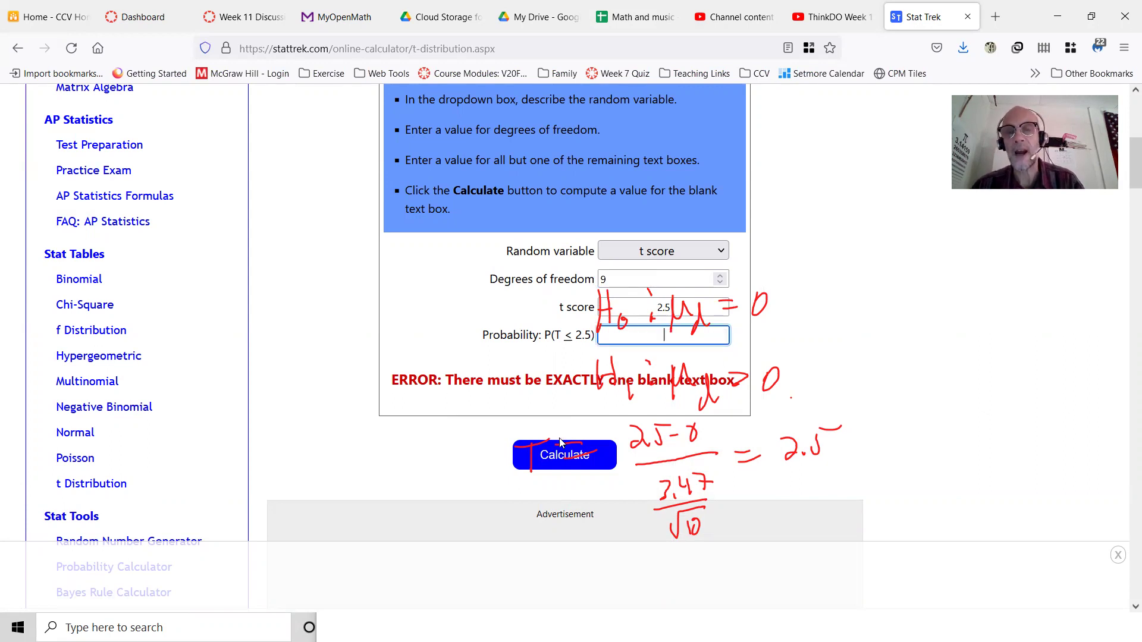
{"action": "left_click", "coordinate": [553, 459]}
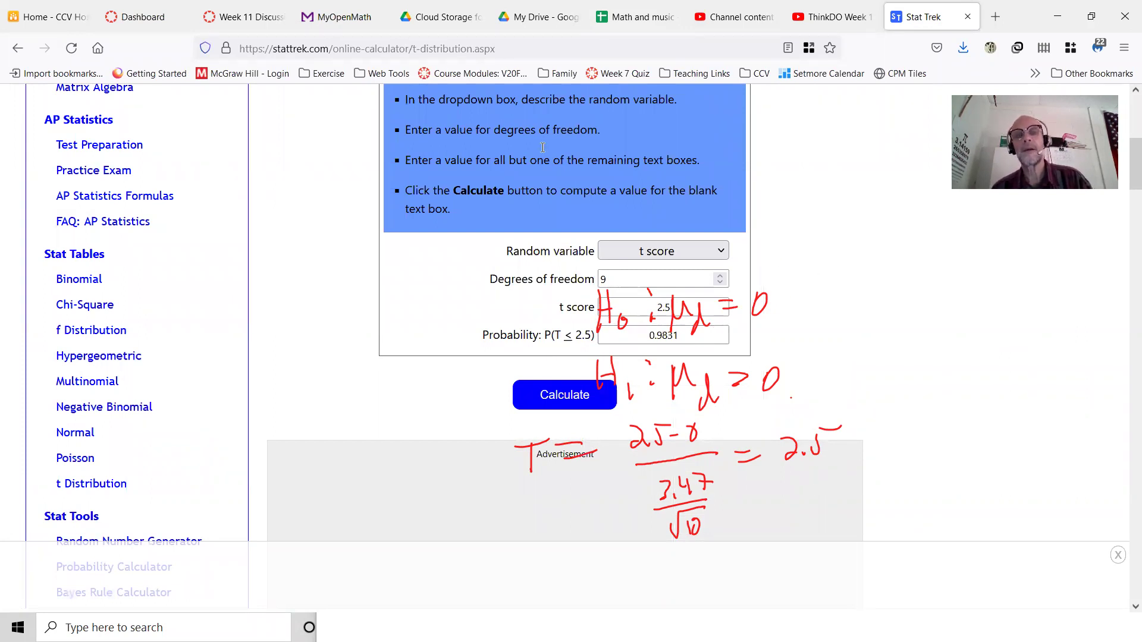
Pen-write 1 − .9831 beside the hypotheses and underline the 0.9831 probability.
{"action": "mouse_move", "coordinate": [852, 285]}
{"action": "left_mouse_down"}
{"action": "mouse_move", "coordinate": [852, 327]}
{"action": "mouse_move", "coordinate": [883, 303]}
{"action": "left_mouse_up"}
{"action": "mouse_move", "coordinate": [902, 318]}
{"action": "left_mouse_down"}
{"action": "mouse_move", "coordinate": [923, 303]}
{"action": "mouse_move", "coordinate": [932, 318]}
{"action": "left_mouse_up"}
{"action": "mouse_move", "coordinate": [949, 290]}
{"action": "left_mouse_down"}
{"action": "mouse_move", "coordinate": [955, 318]}
{"action": "mouse_move", "coordinate": [963, 284]}
{"action": "mouse_move", "coordinate": [949, 321]}
{"action": "mouse_move", "coordinate": [969, 326]}
{"action": "left_mouse_up"}
{"action": "mouse_move", "coordinate": [987, 285]}
{"action": "left_mouse_down"}
{"action": "mouse_move", "coordinate": [999, 297]}
{"action": "mouse_move", "coordinate": [993, 324]}
{"action": "mouse_move", "coordinate": [1025, 341]}
{"action": "left_mouse_up"}
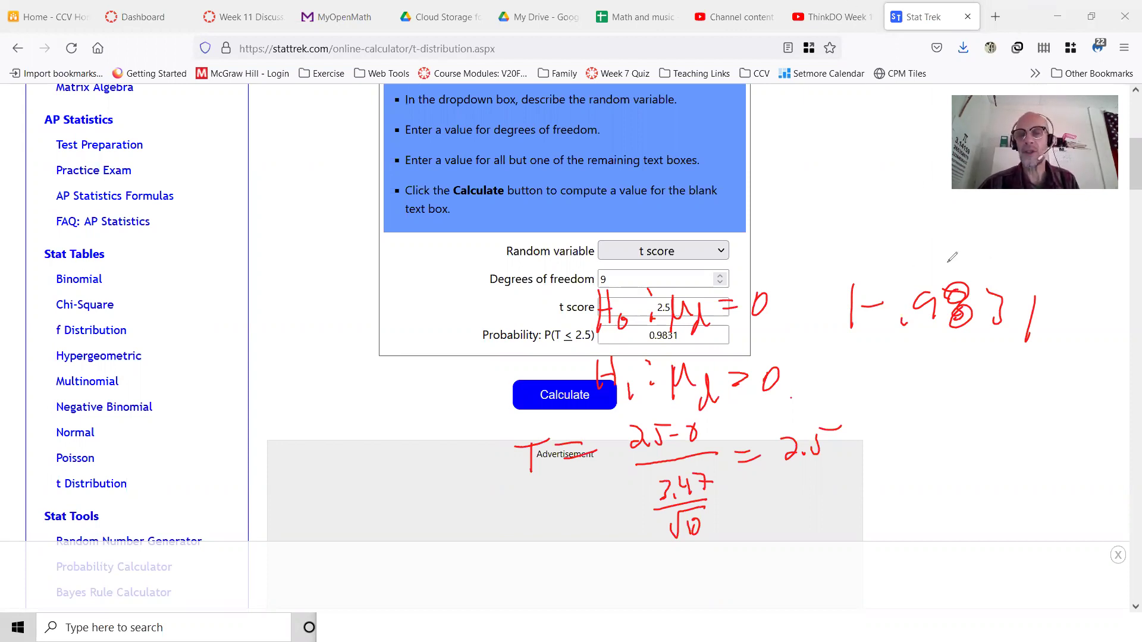
{"action": "left_click", "coordinate": [726, 408]}
{"action": "left_click_drag", "start_coordinate": [751, 409], "coordinate": [727, 409]}
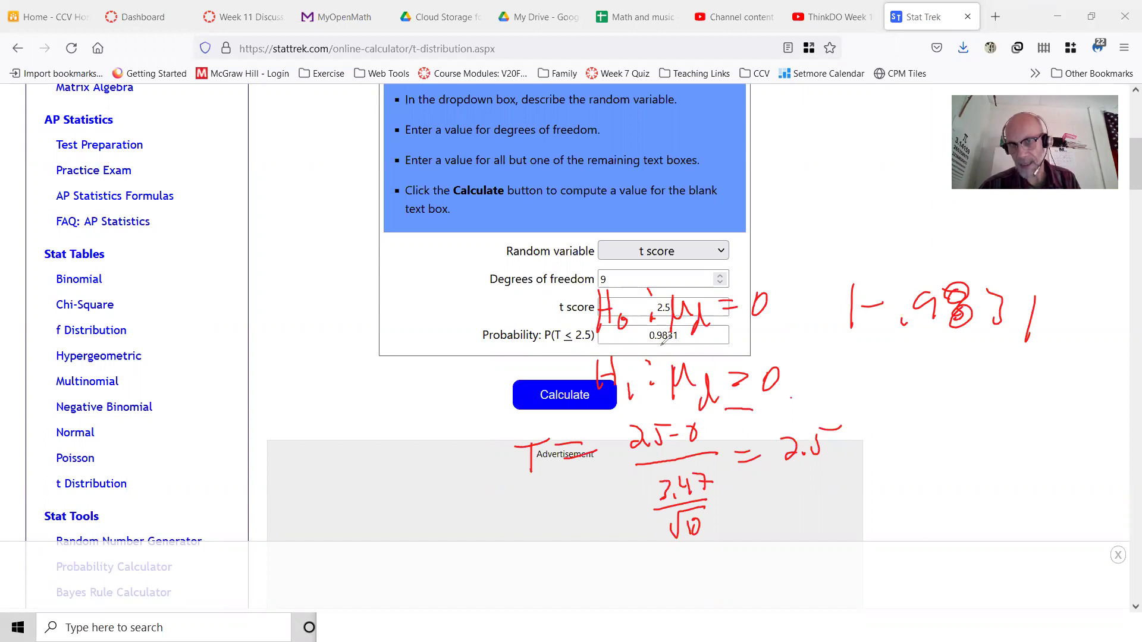
{"action": "left_click_drag", "start_coordinate": [645, 341], "coordinate": [674, 342]}
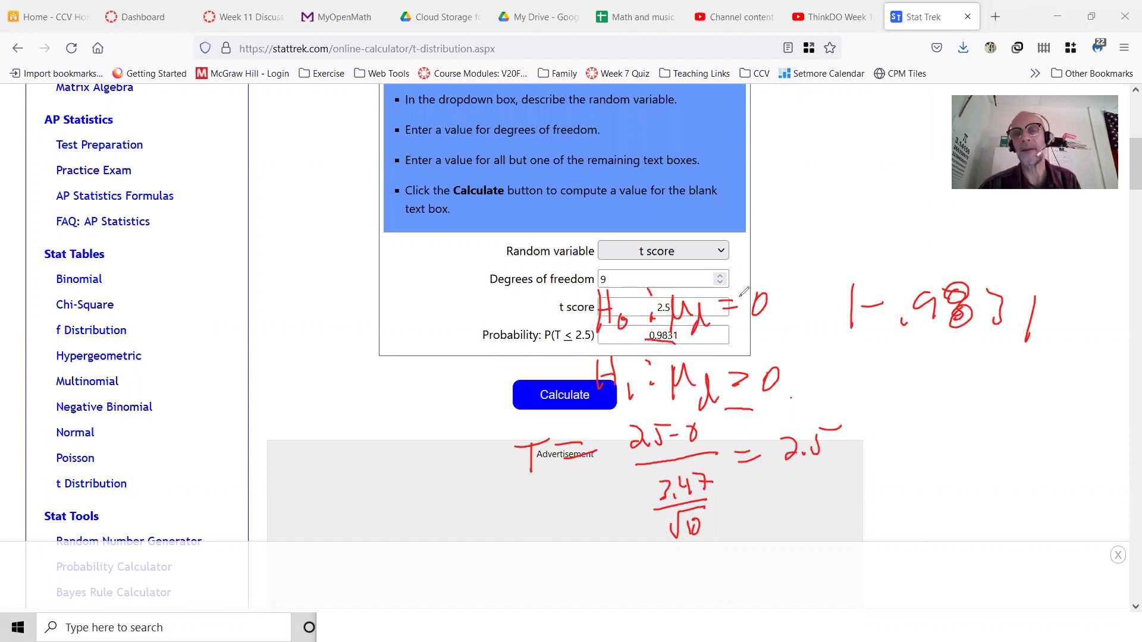